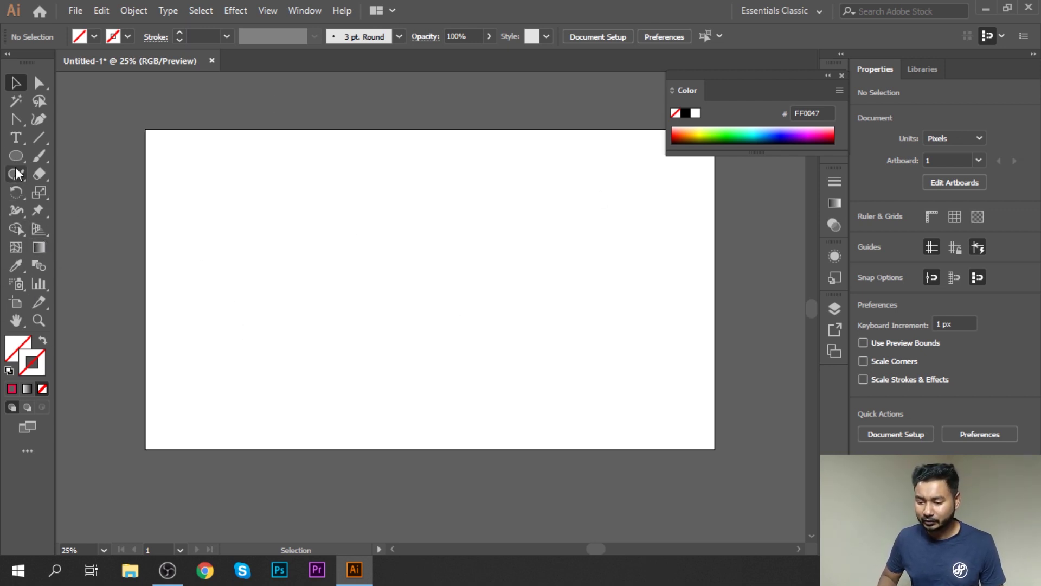
- Draw a square near the artboard's upper left and fill it orange (FF753F)
drag(16, 163, 71, 156)
drag(180, 197, 253, 270)
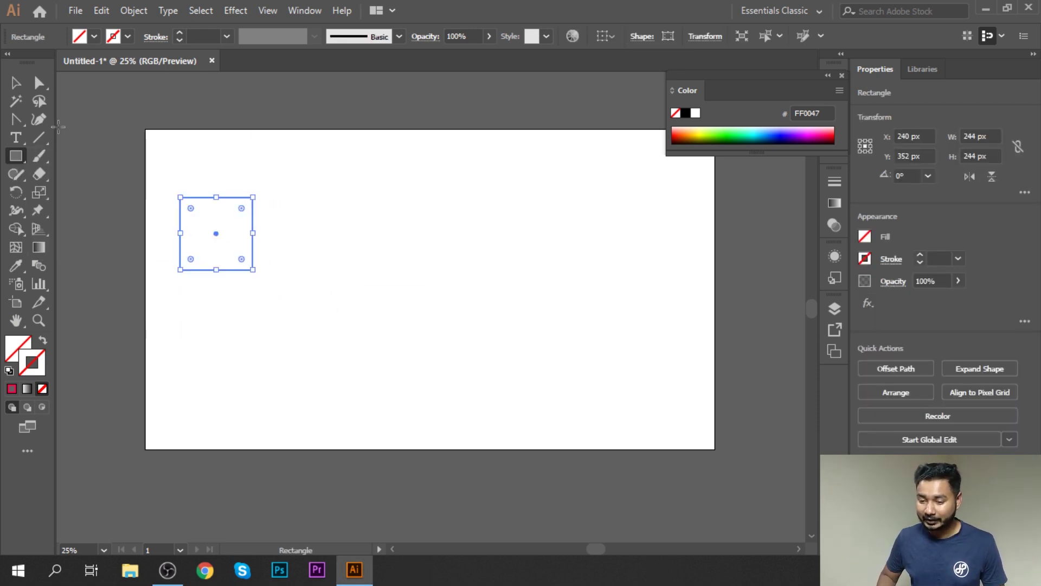
click(17, 347)
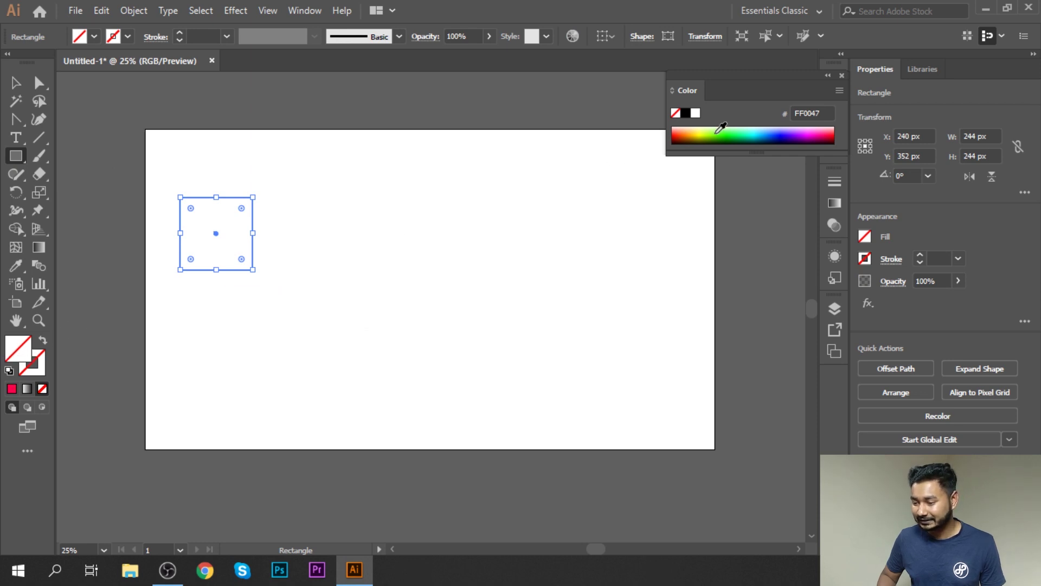
click(678, 130)
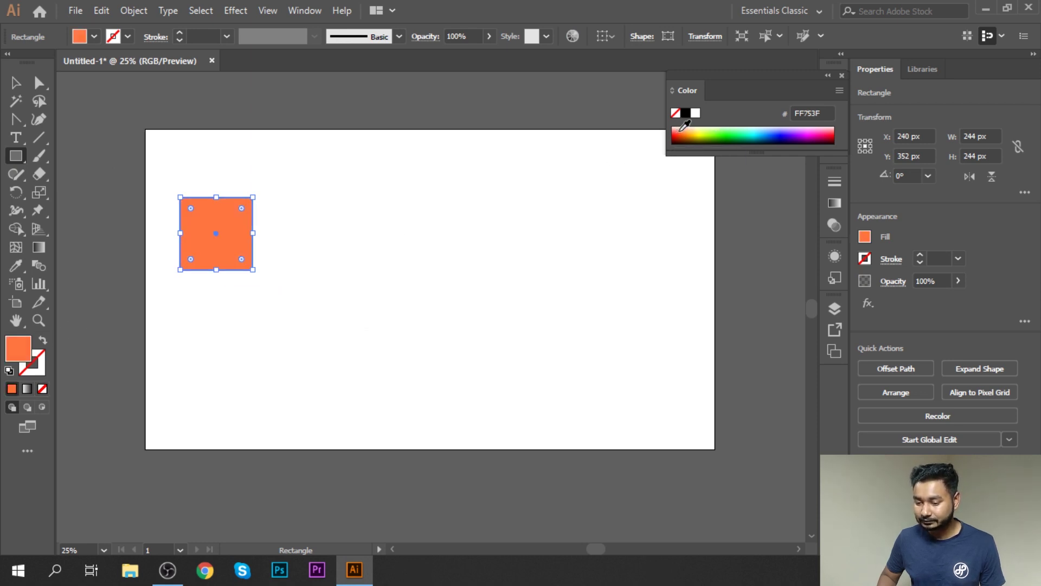
- Alt+Shift-drag a level copy to the right, fill it purple CB3FFF, and deselect
key(alt)
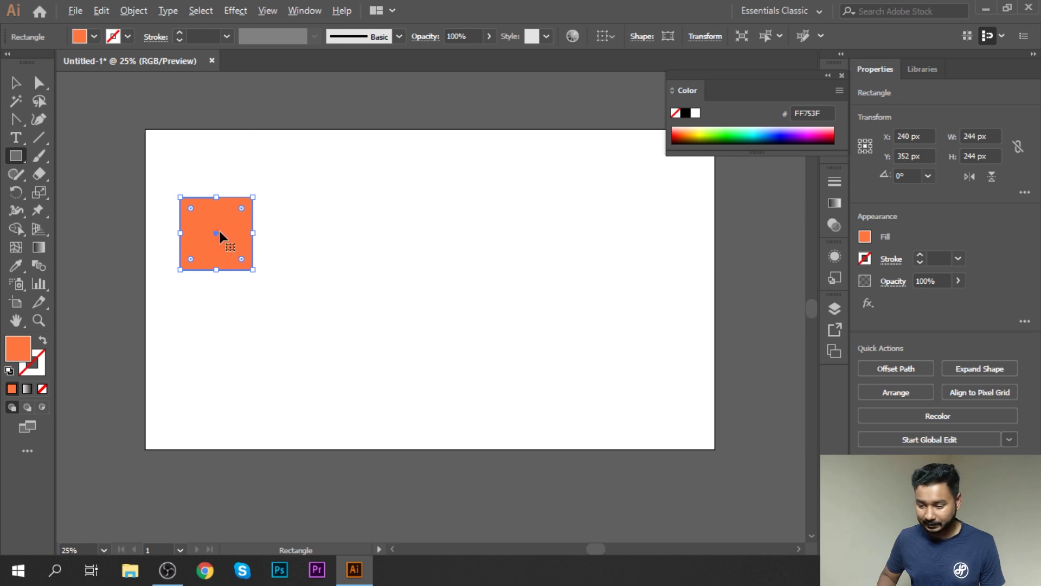
key(v)
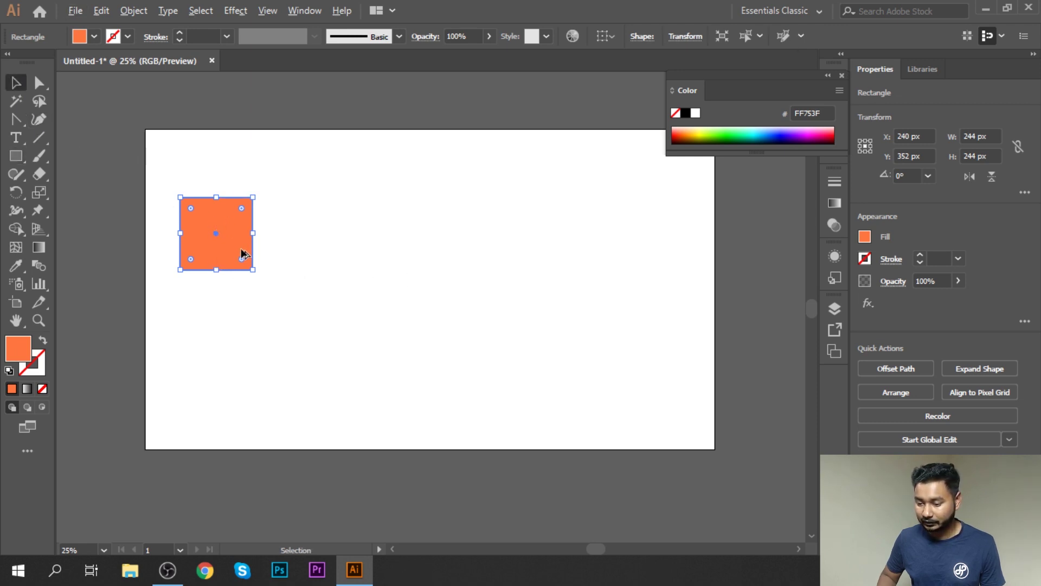
drag(243, 247, 648, 249)
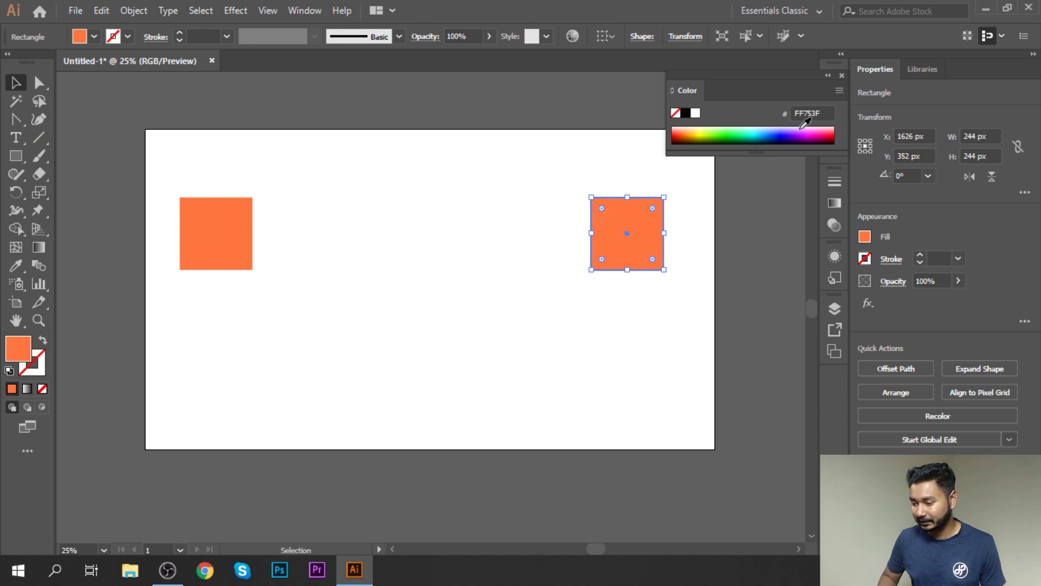
click(802, 129)
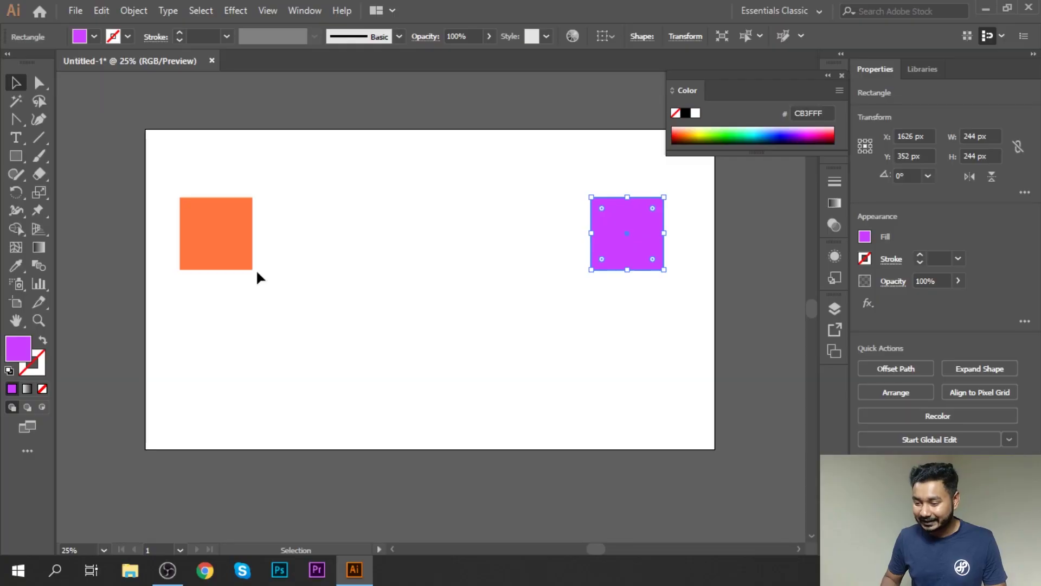
click(332, 240)
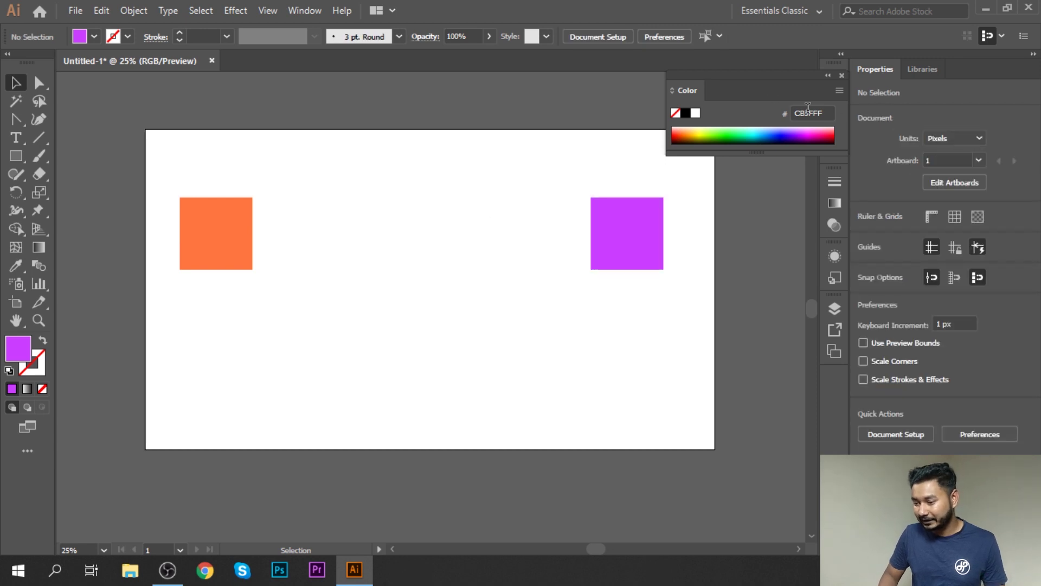
- Blend the orange square into the purple square with the Blend tool
click(39, 268)
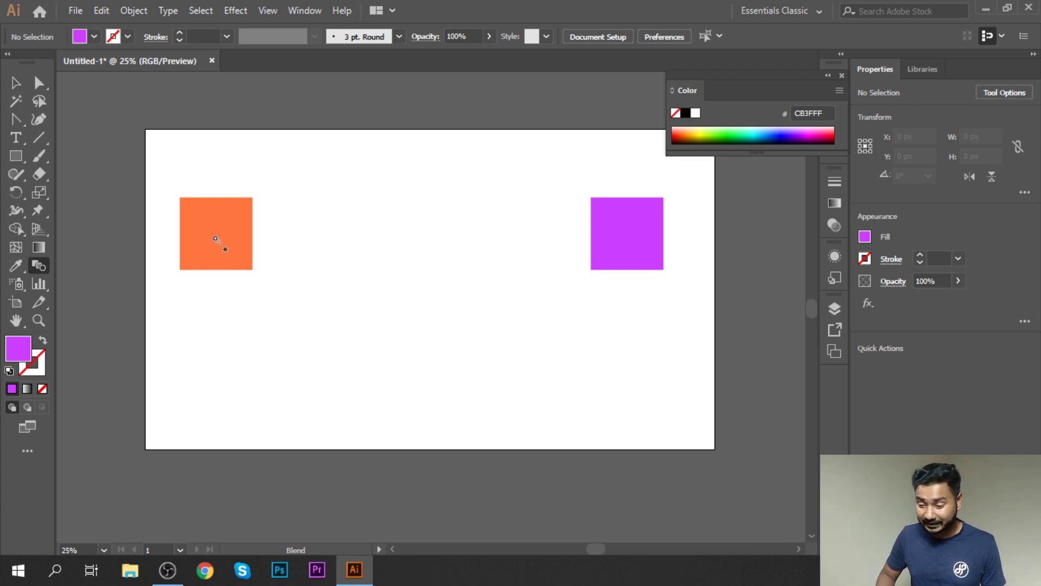
click(215, 238)
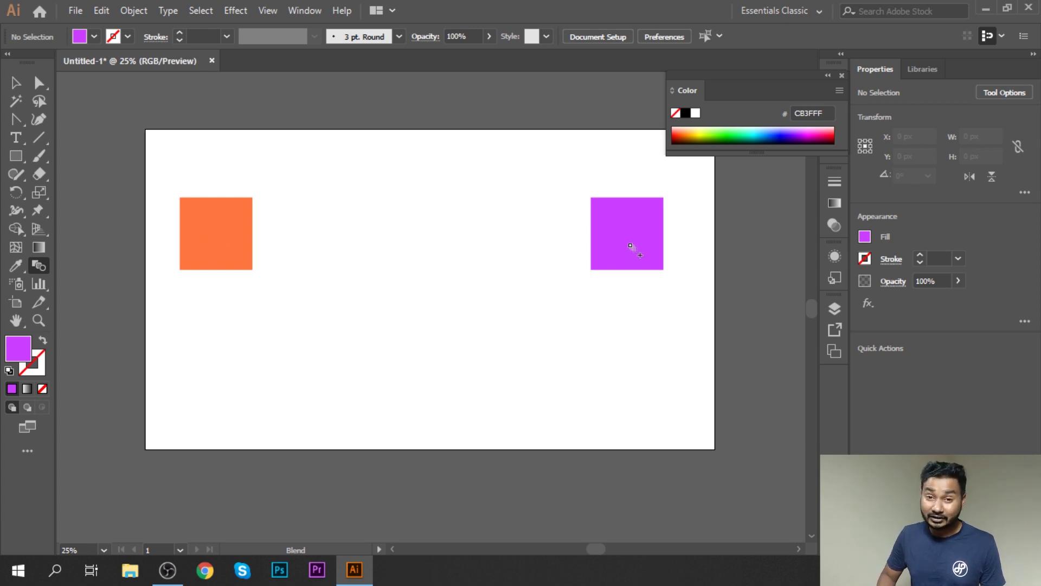
click(631, 246)
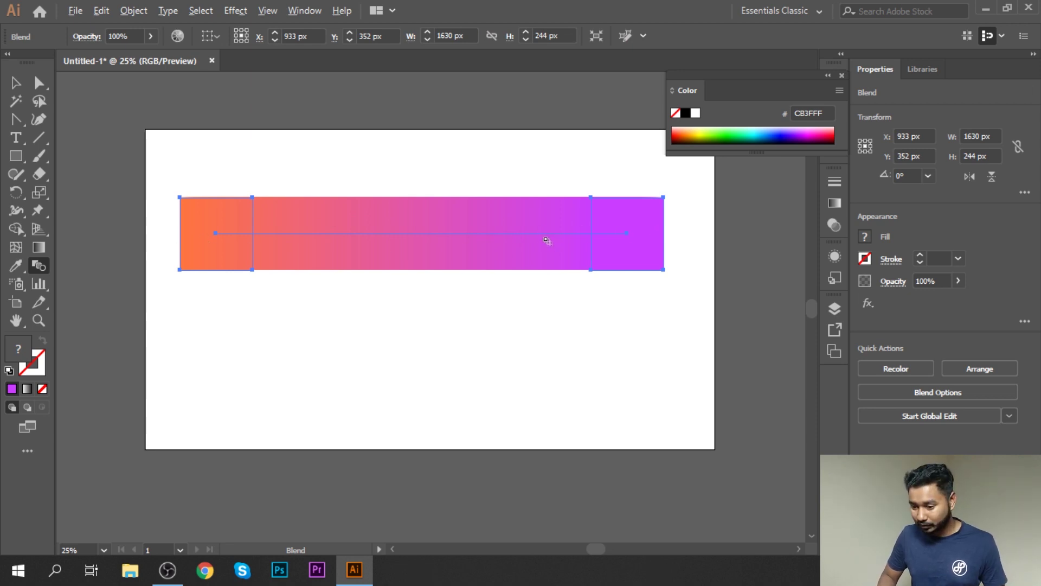
- Zoom and pan the view to inspect the orange-to-purple blend bar
alt+scroll(548, 240, down, 1)
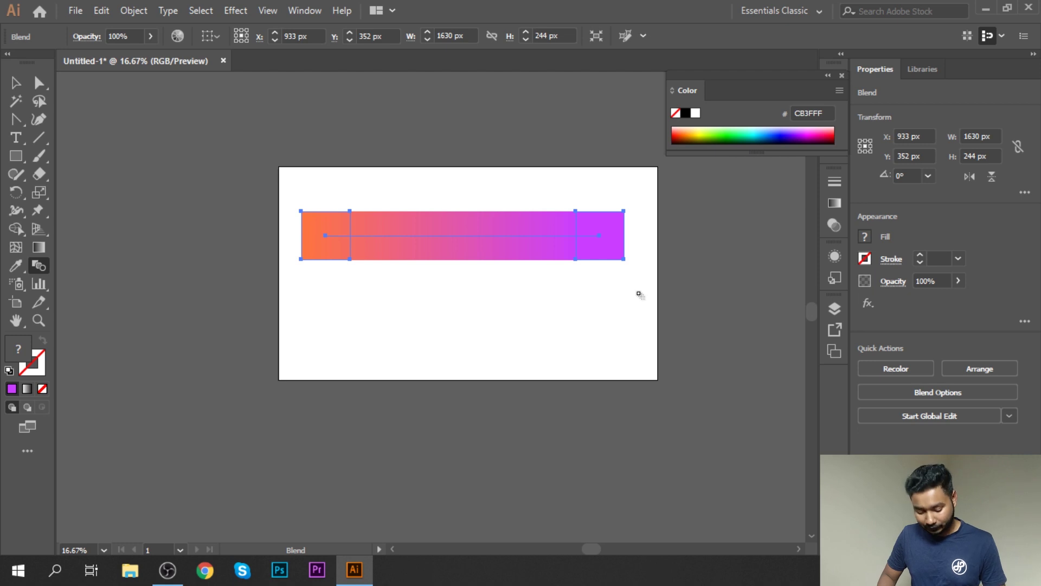
key(ctrl+equal)
key(ctrl+equal)
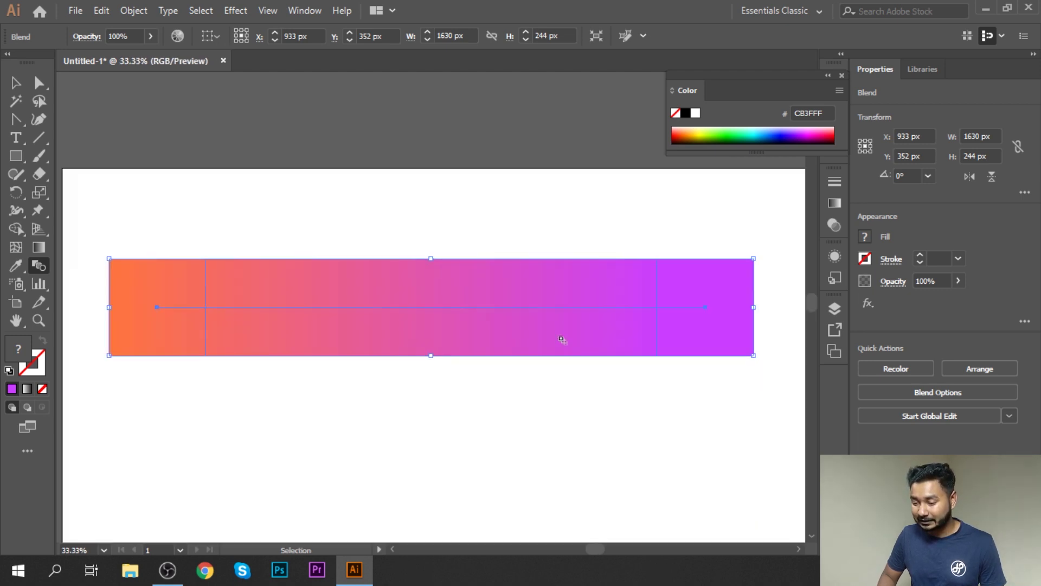
drag(547, 359, 535, 304)
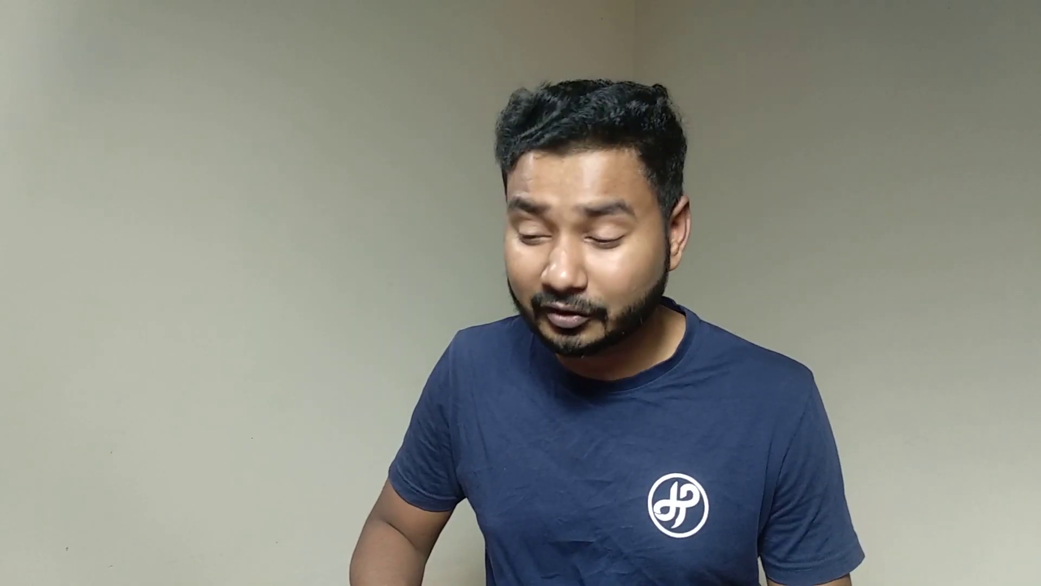
scroll(539, 313, up, 1)
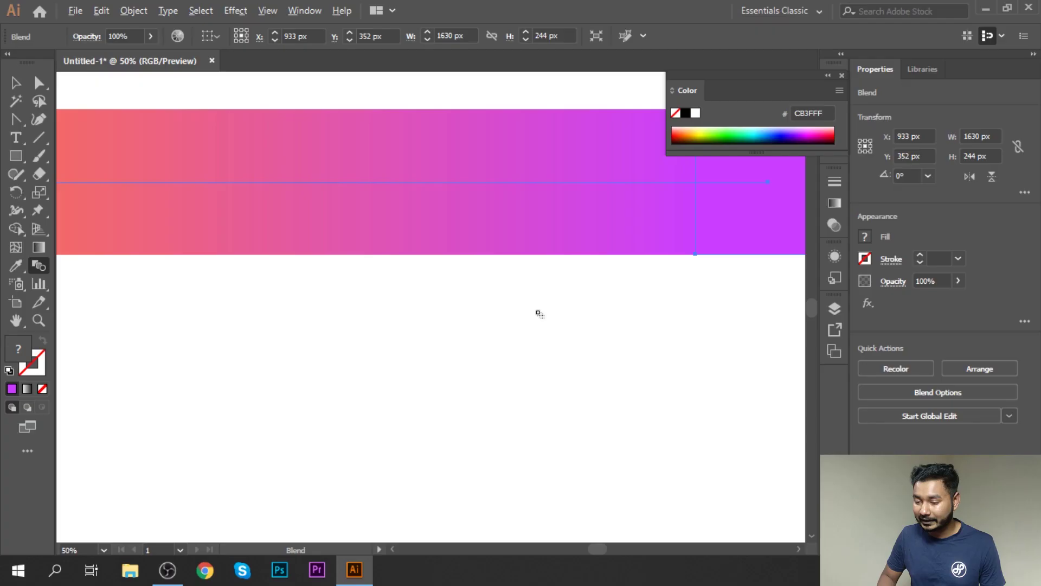
scroll(539, 313, up, 1)
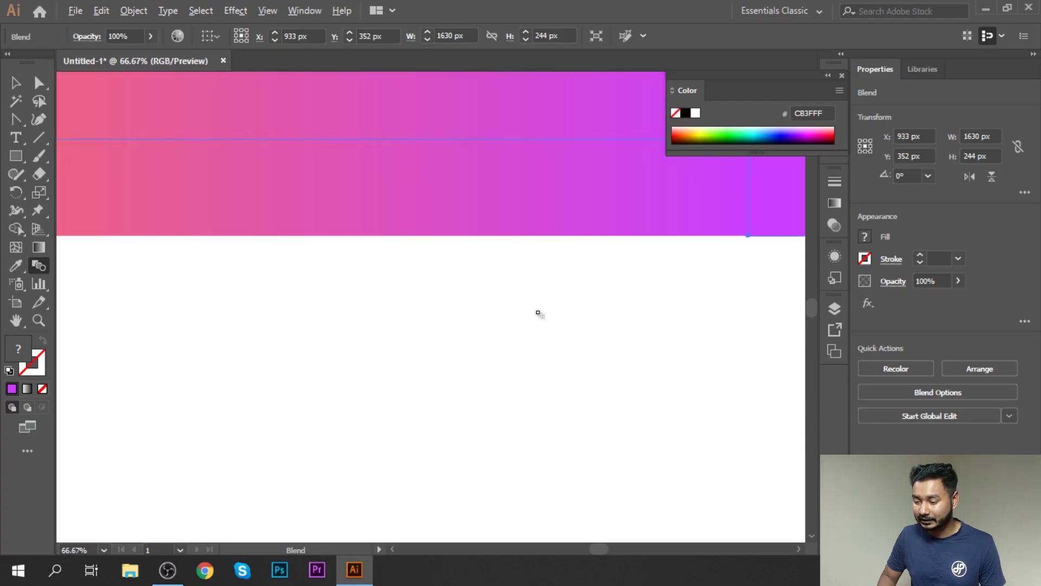
scroll(540, 313, down, 3)
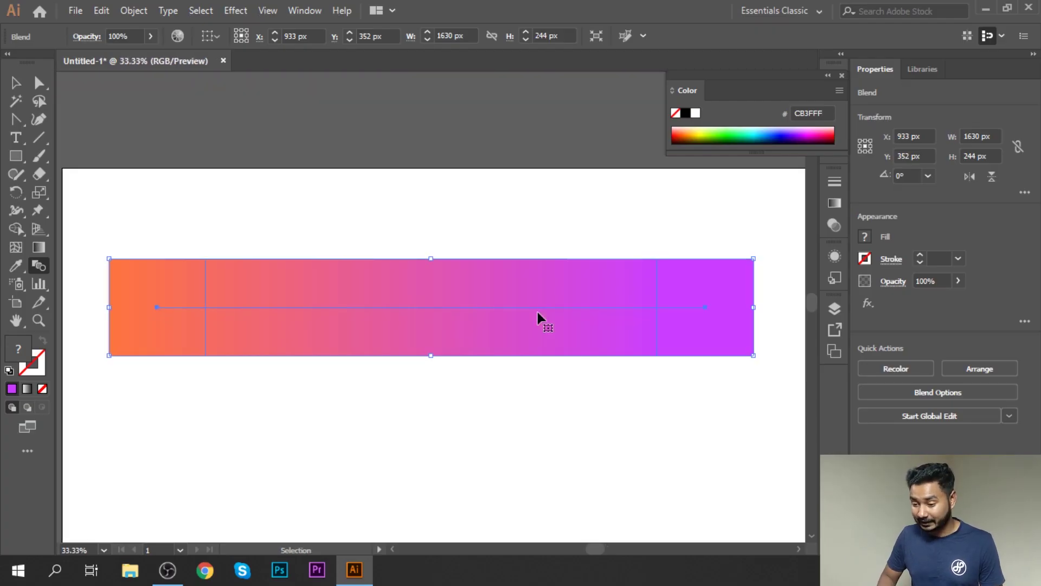
drag(500, 349, 482, 263)
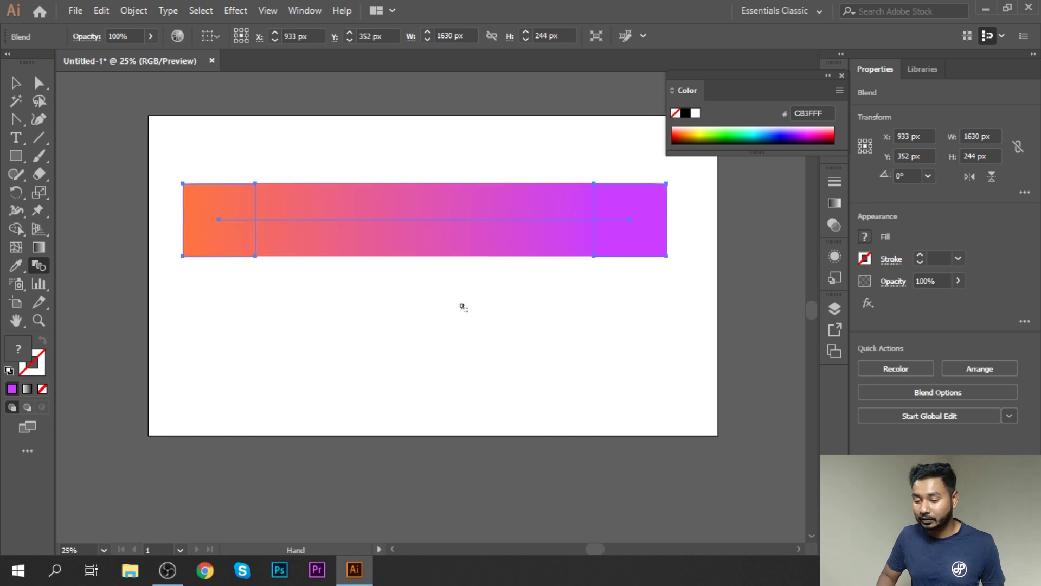
double_click(42, 270)
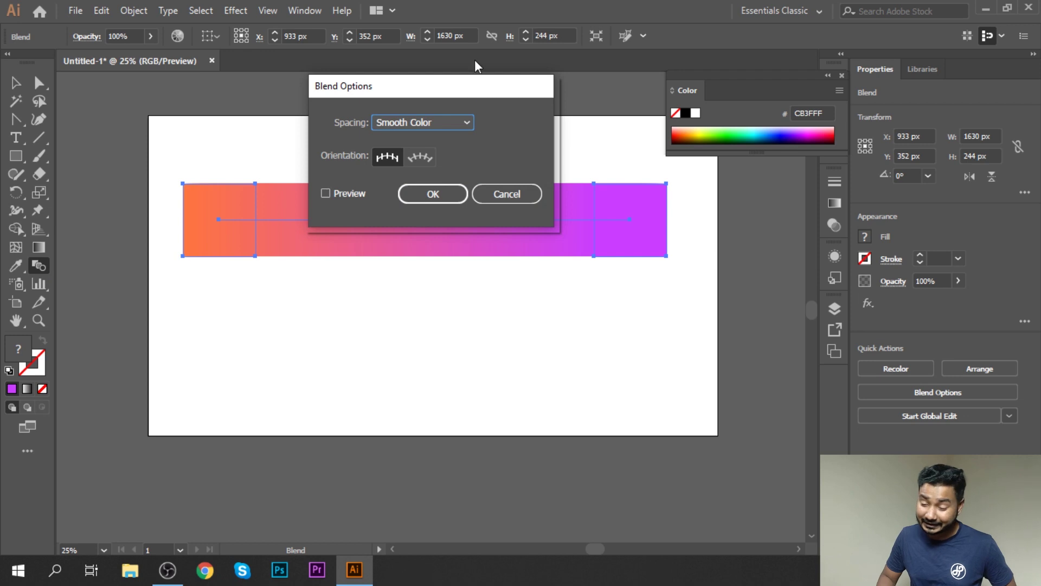
- In Blend Options, set spacing to Specified Steps with 10 steps and Preview on
drag(472, 88, 492, 41)
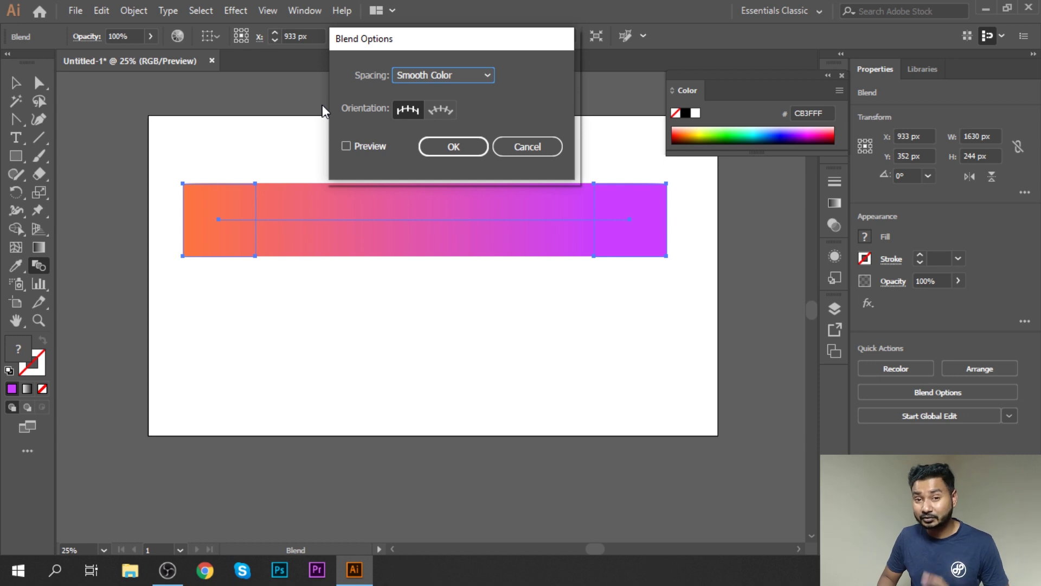
click(451, 77)
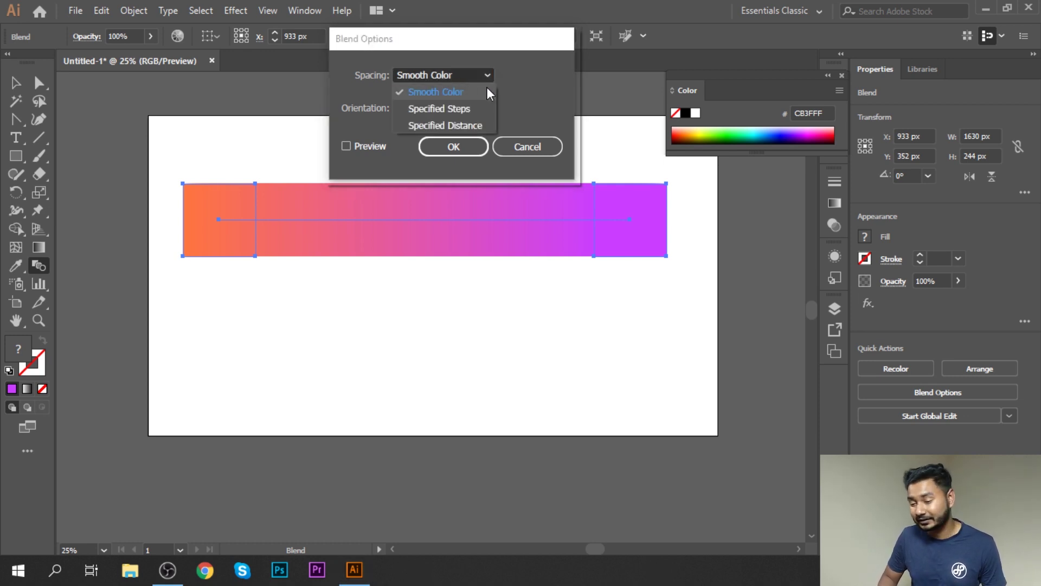
click(463, 93)
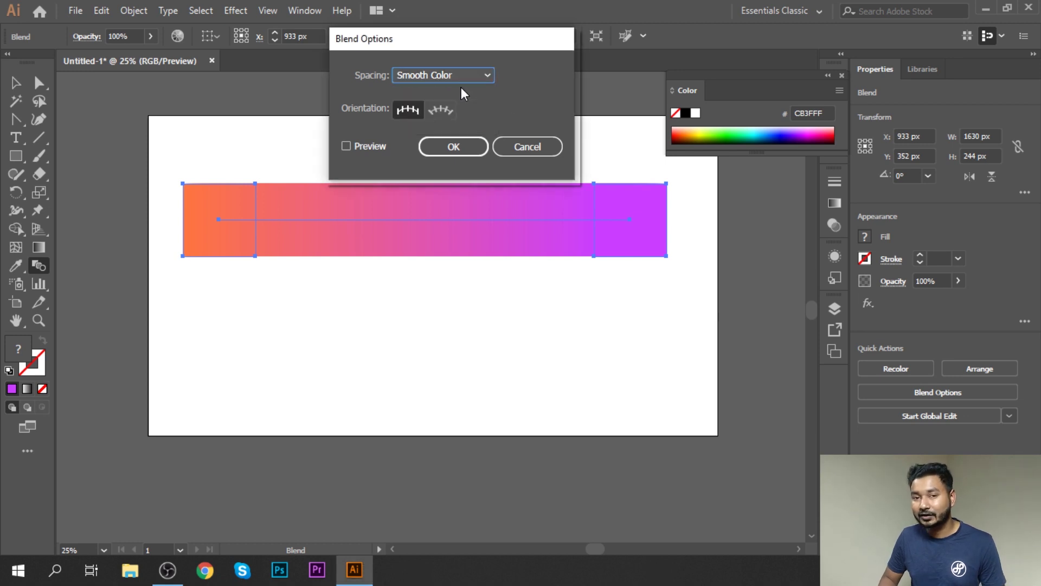
click(462, 79)
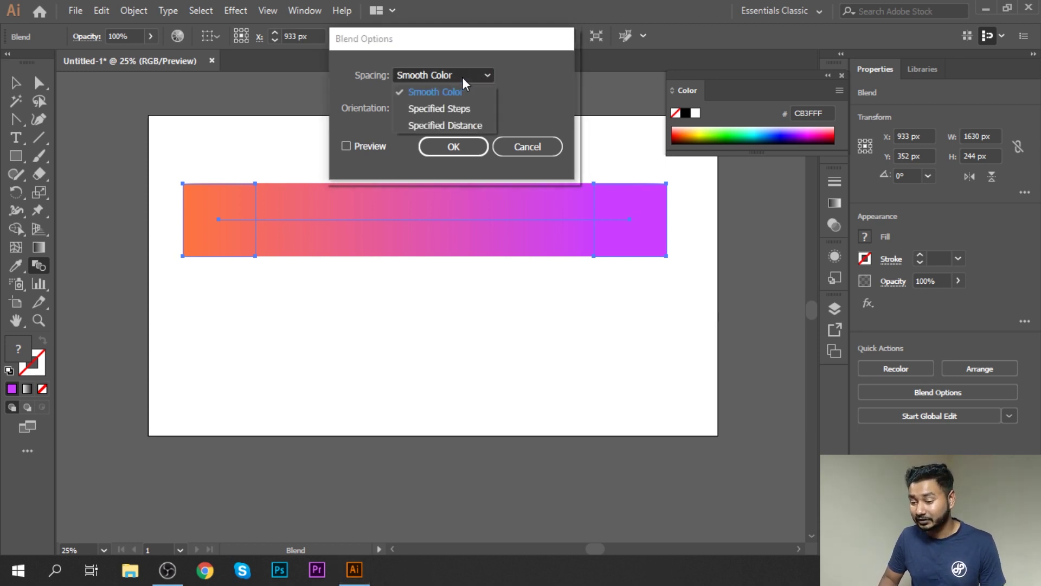
click(463, 107)
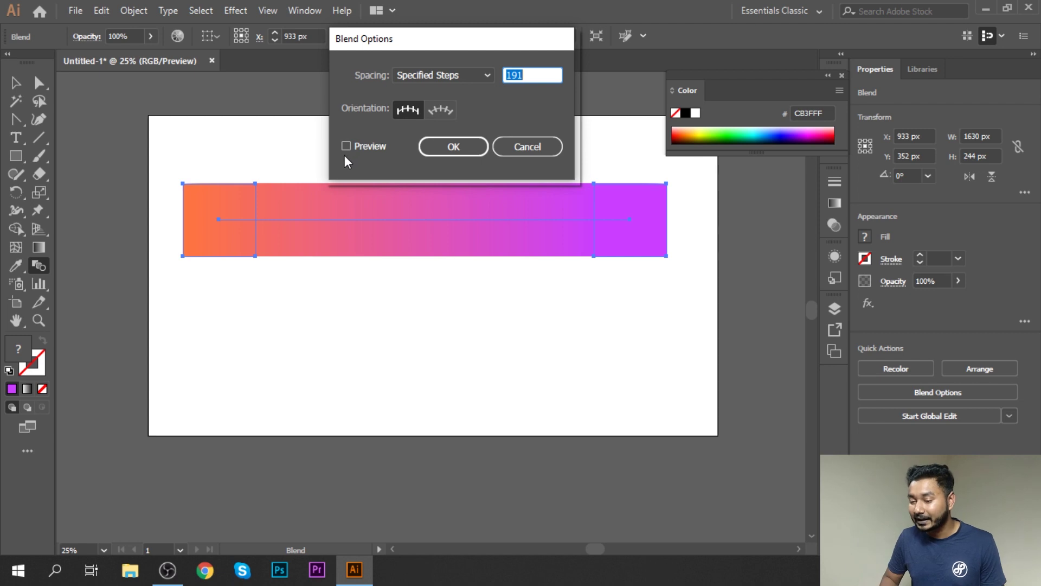
click(346, 146)
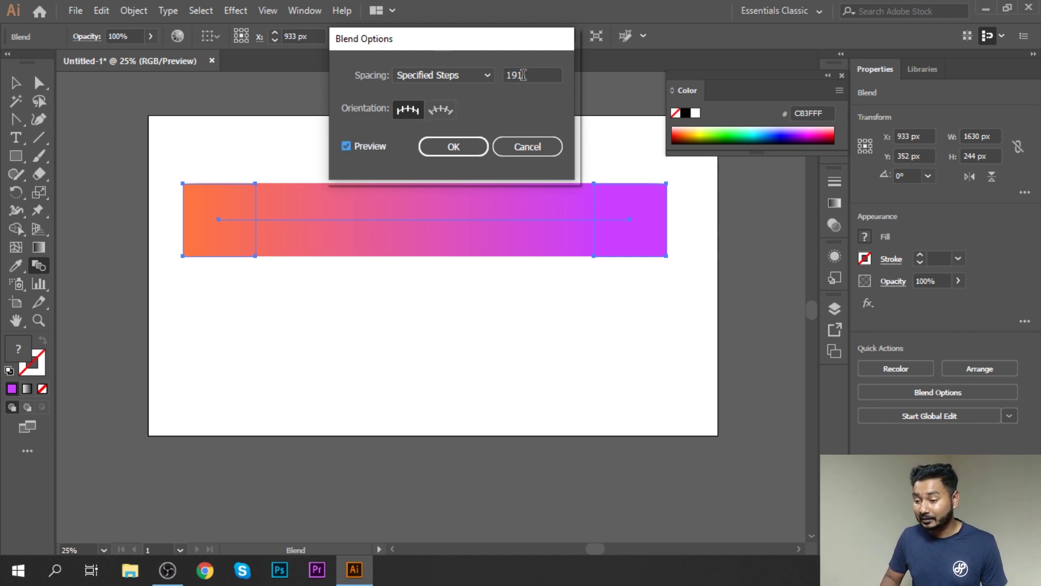
drag(529, 75, 493, 74)
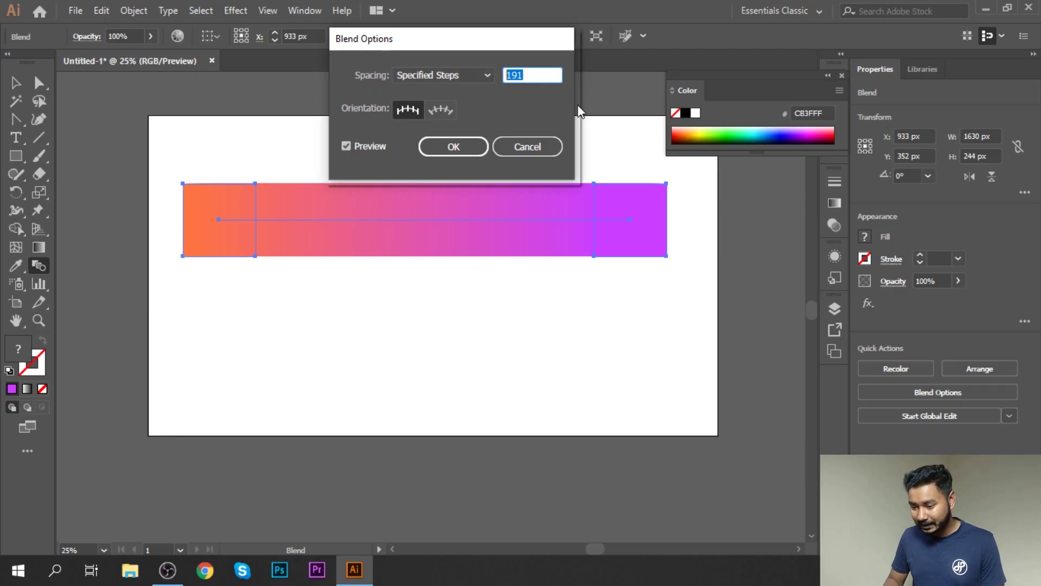
text(10)
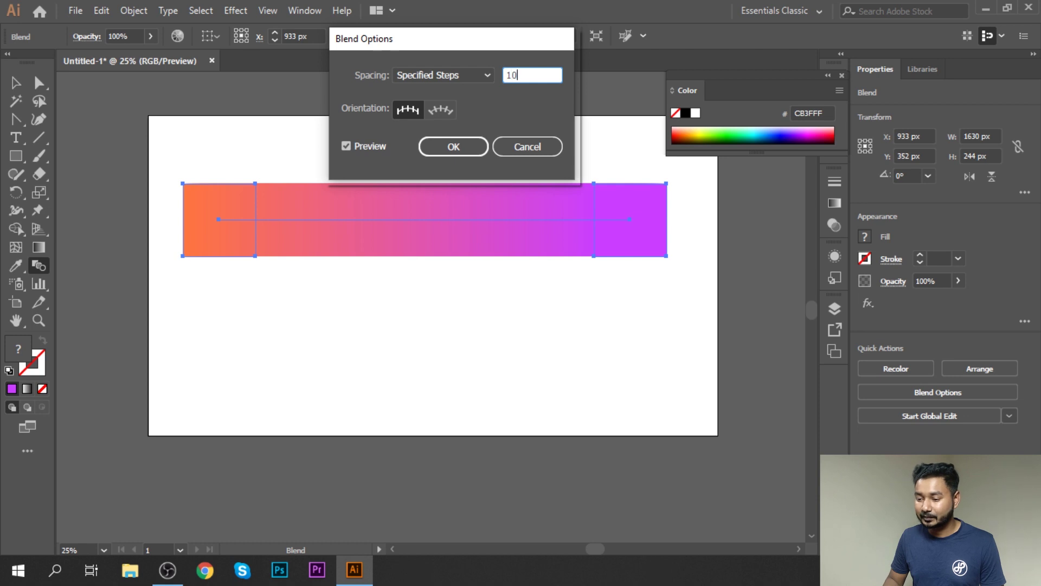
key(Tab)
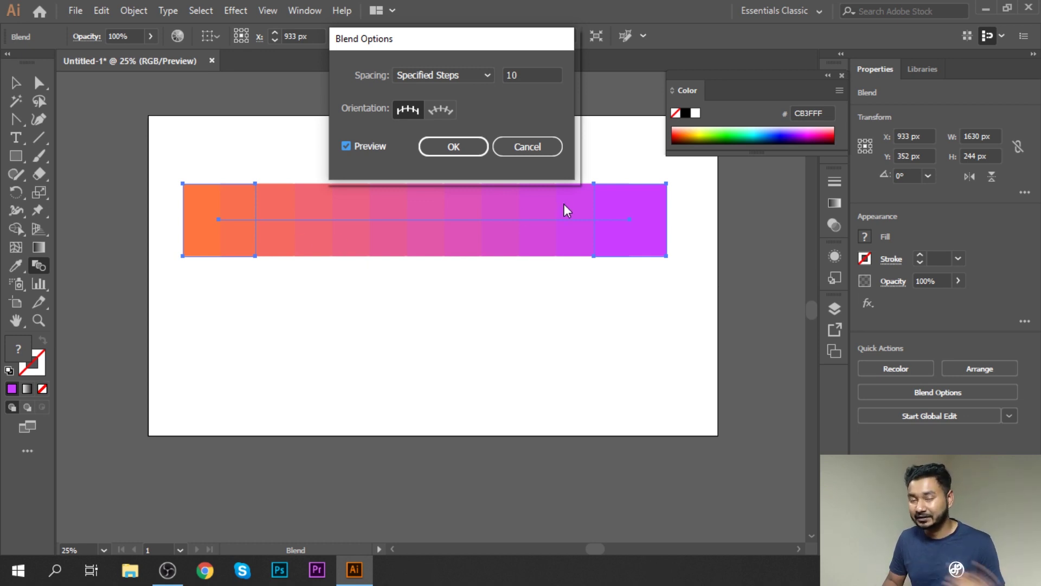
- Change the step value to 4, then switch spacing to Specified Distance
double_click(534, 76)
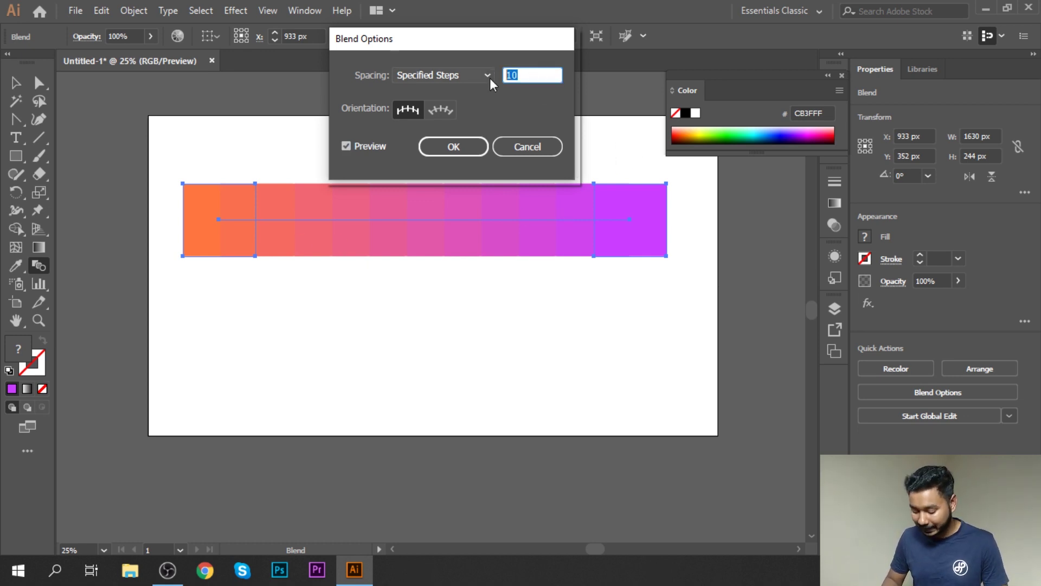
text(4)
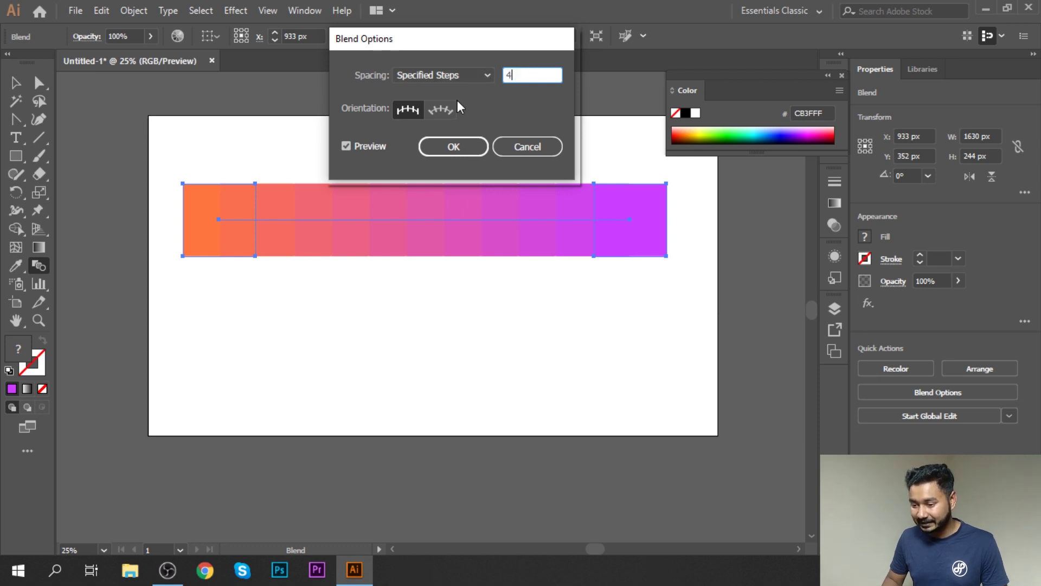
click(365, 143)
click(365, 143)
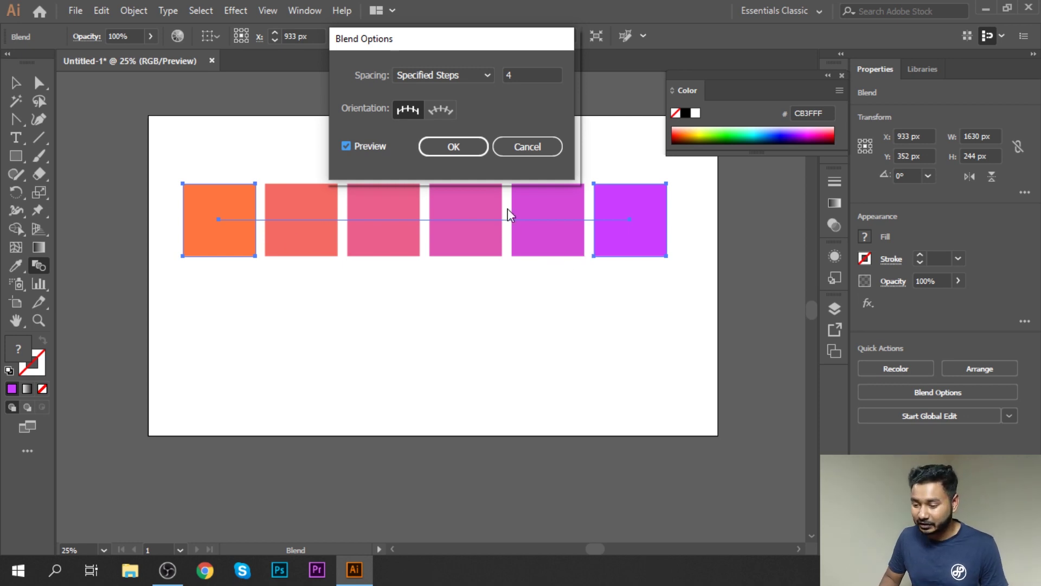
click(470, 72)
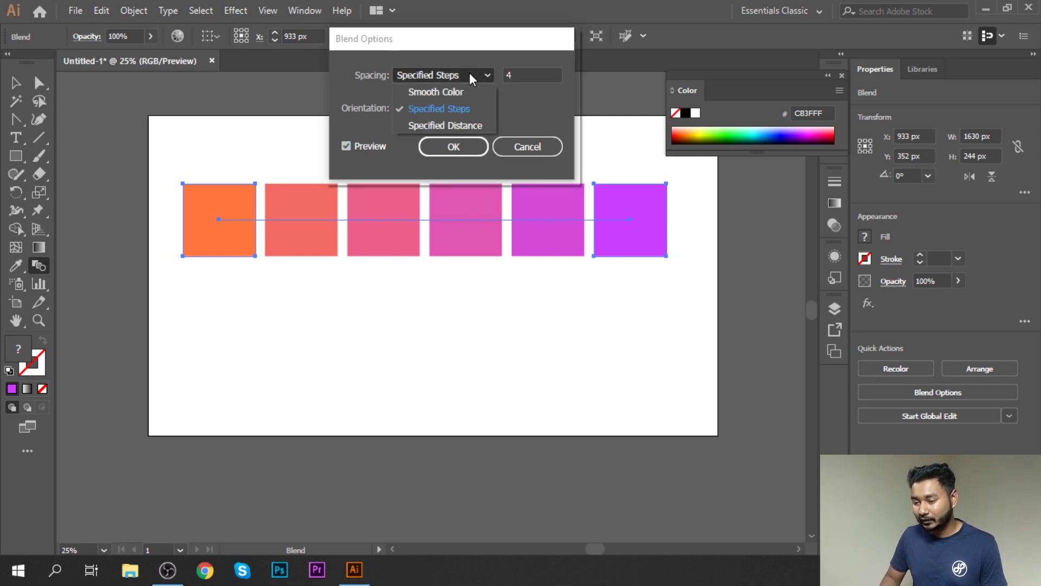
click(475, 125)
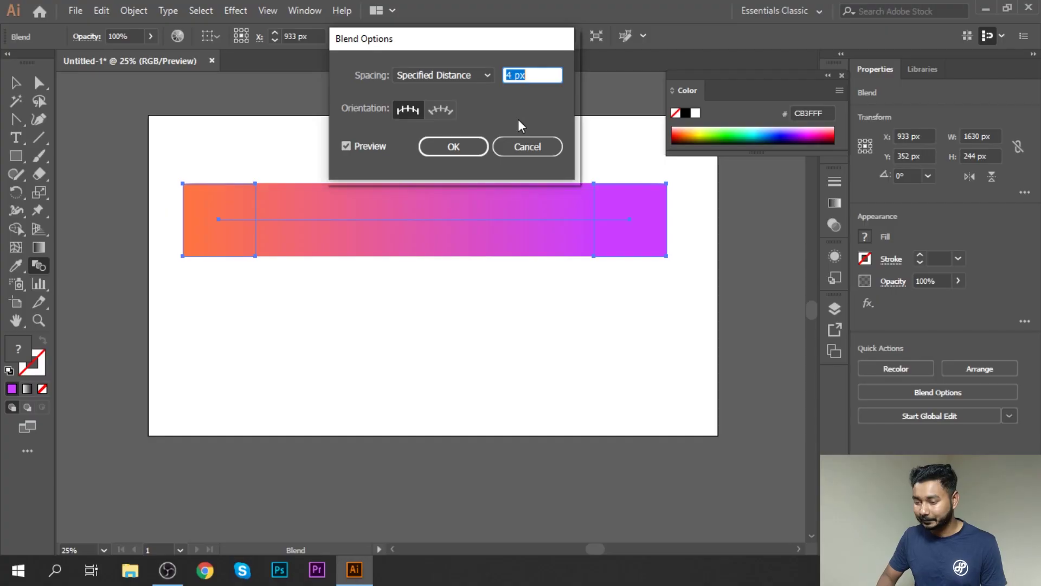
- Try Specified Distance spacing of 50 px, then 500 px, with preview on
text(50)
click(381, 144)
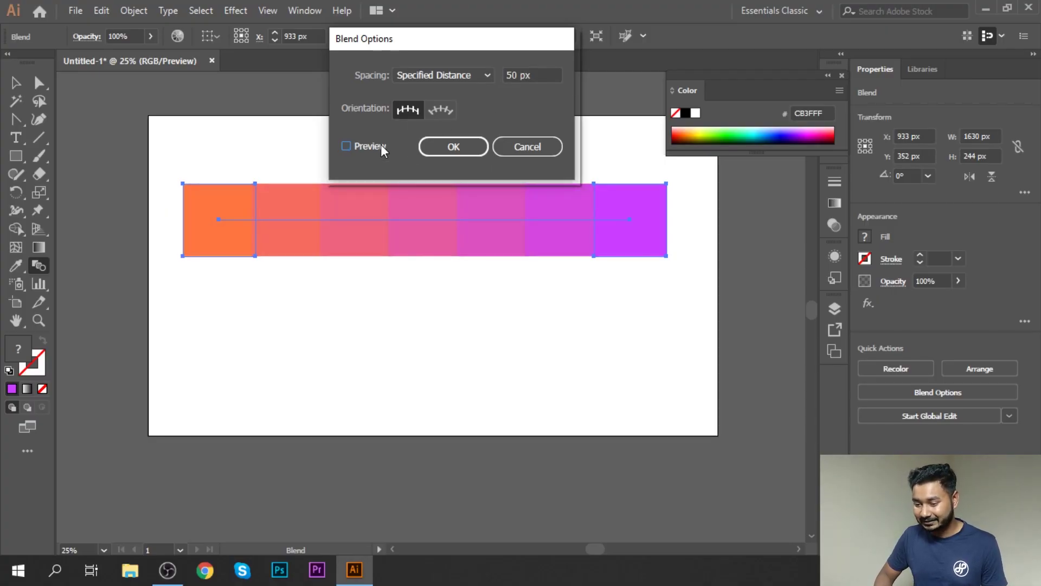
click(380, 144)
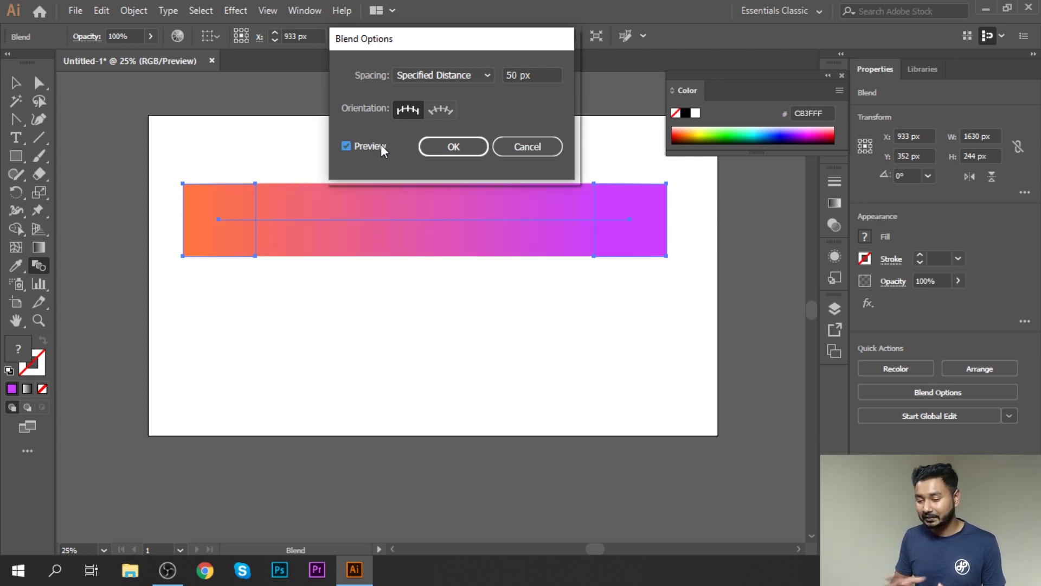
click(538, 74)
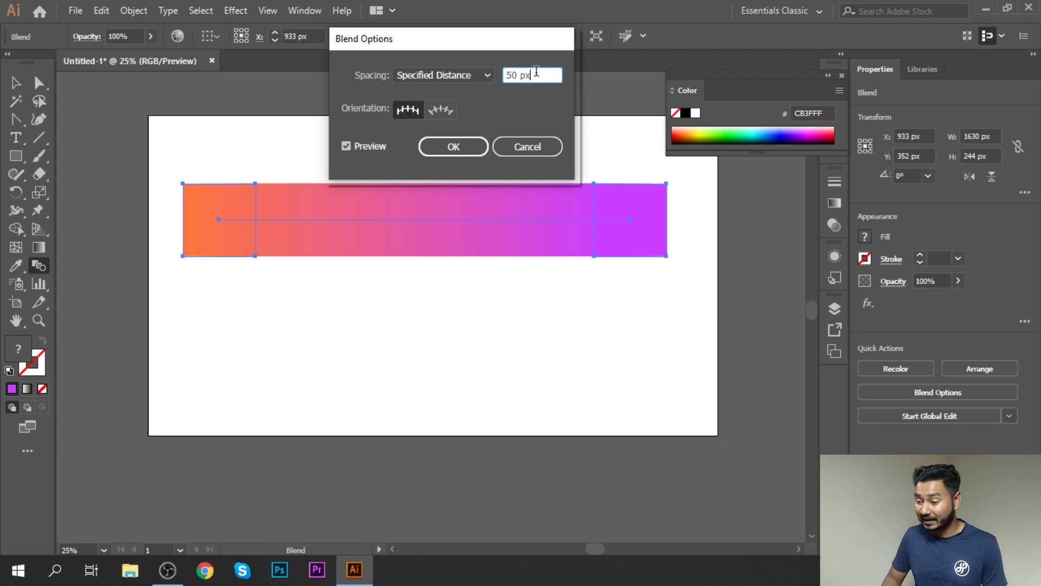
text(500)
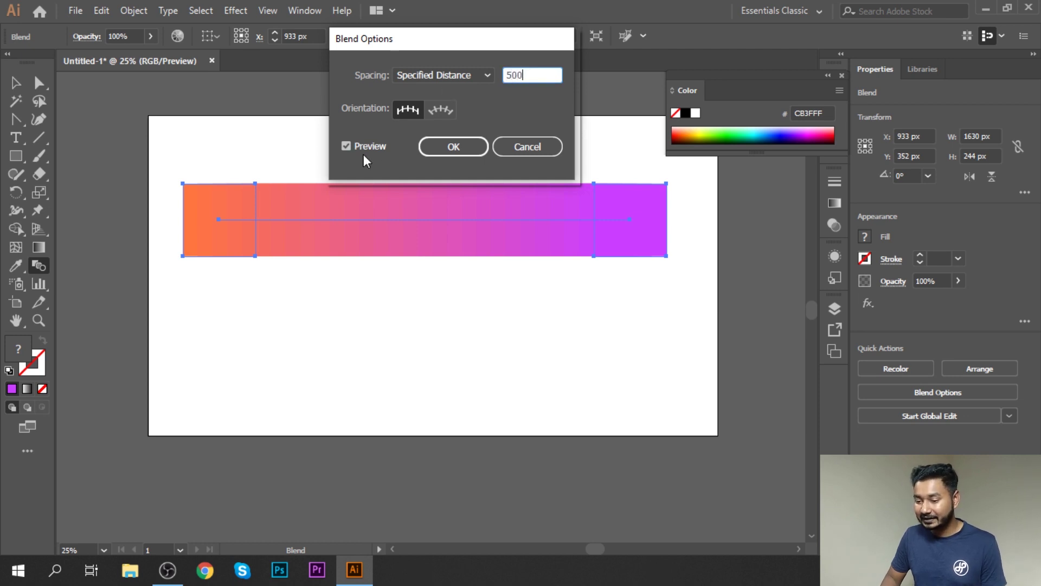
key(Tab)
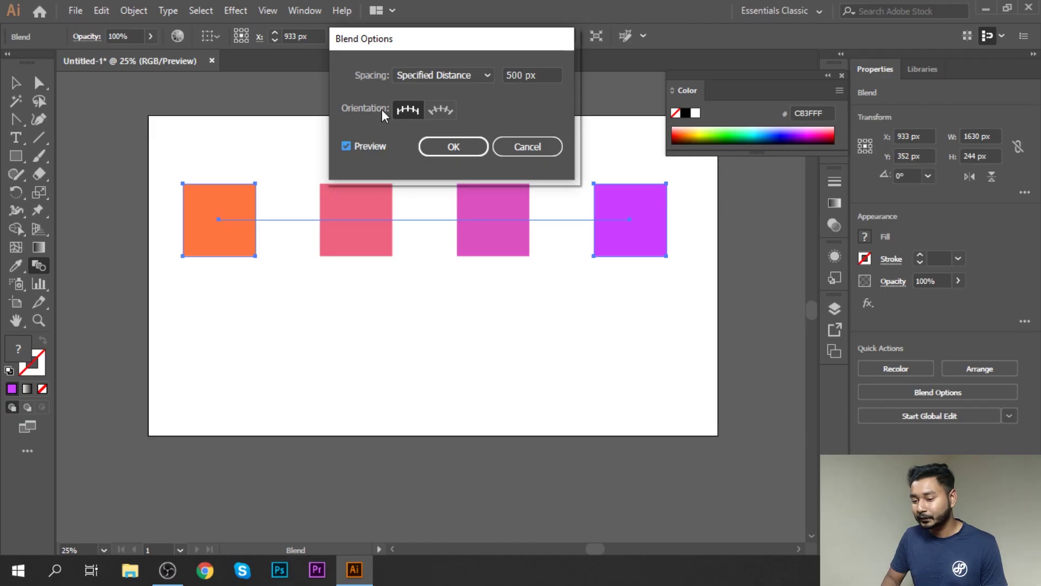
- Switch spacing back to Specified Steps and set 5 steps
click(480, 77)
click(468, 109)
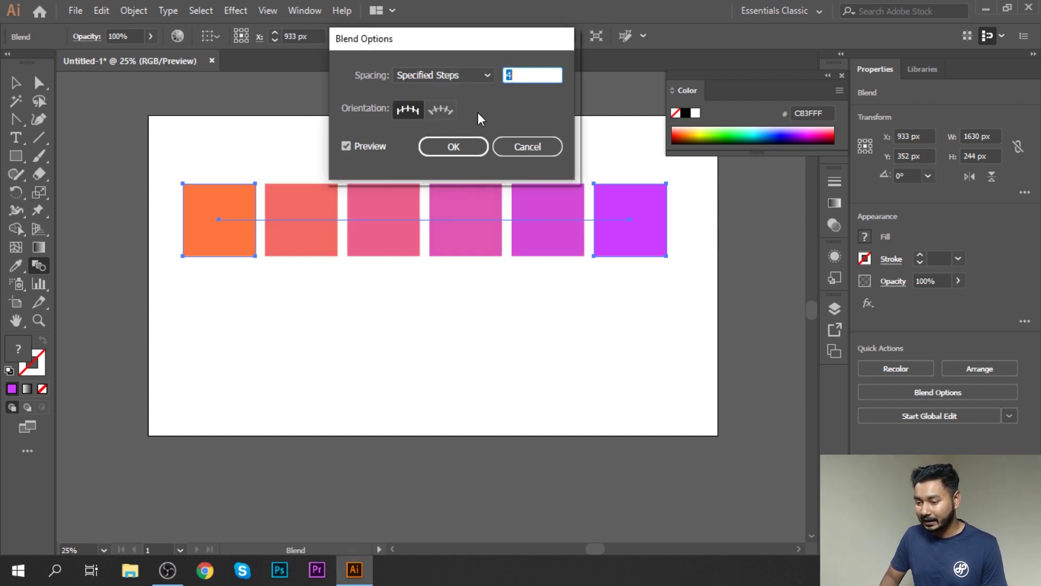
text(5)
key(Tab)
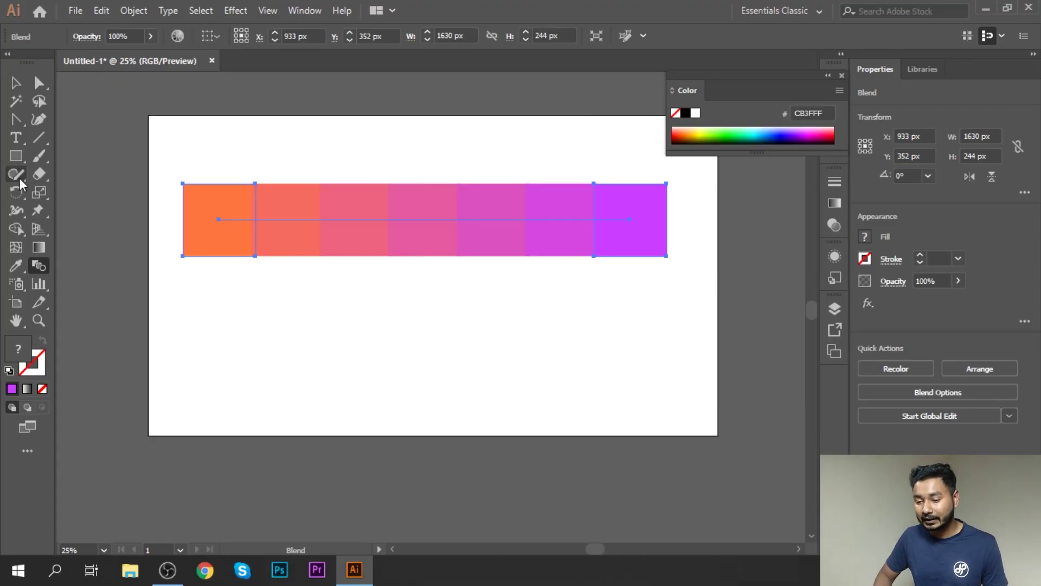
click(17, 120)
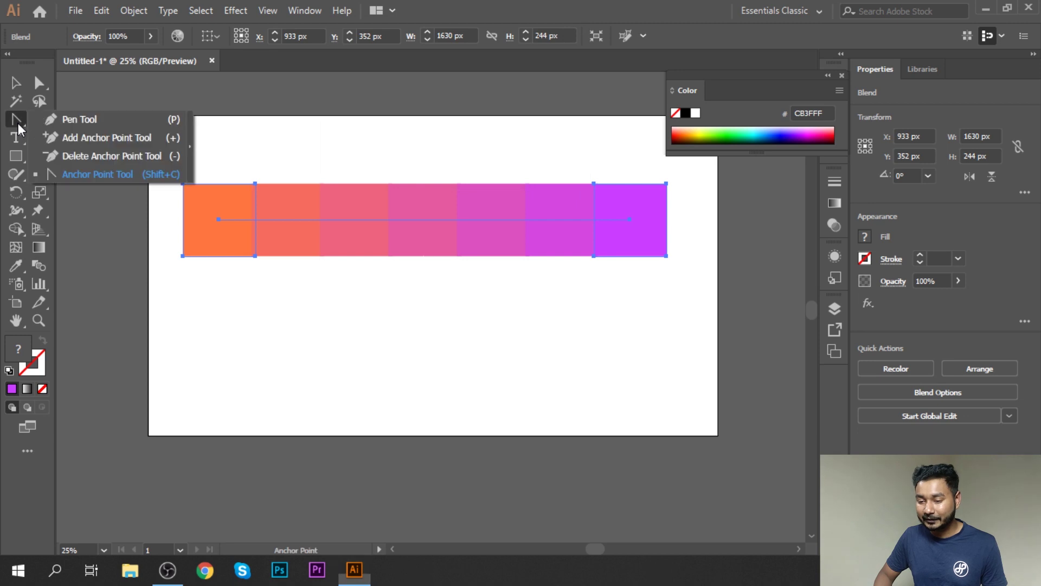
- Add an anchor at the spine's midpoint, raise it, and pull out handles into a smooth arch
click(51, 137)
click(419, 221)
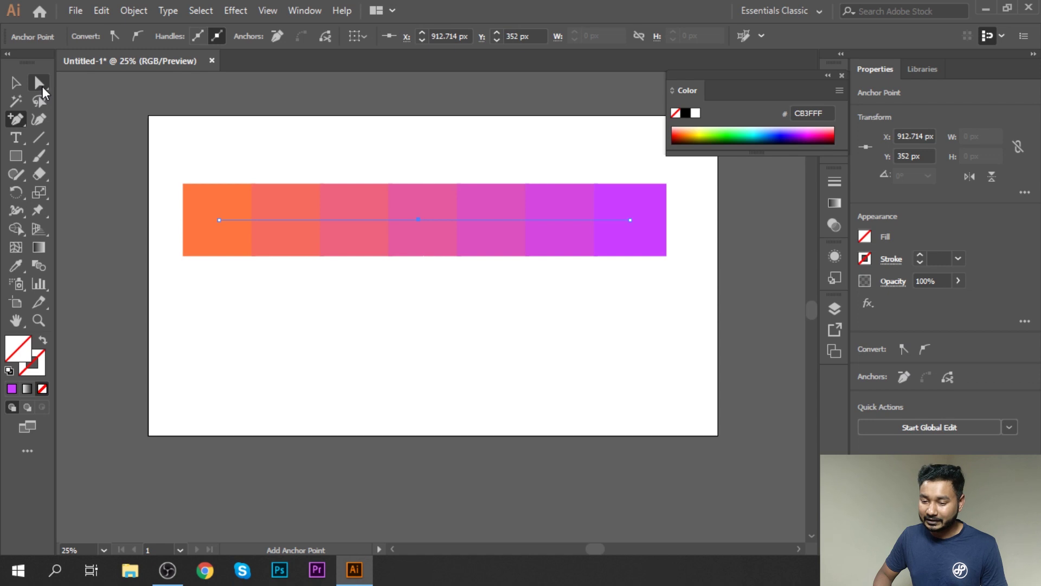
click(41, 87)
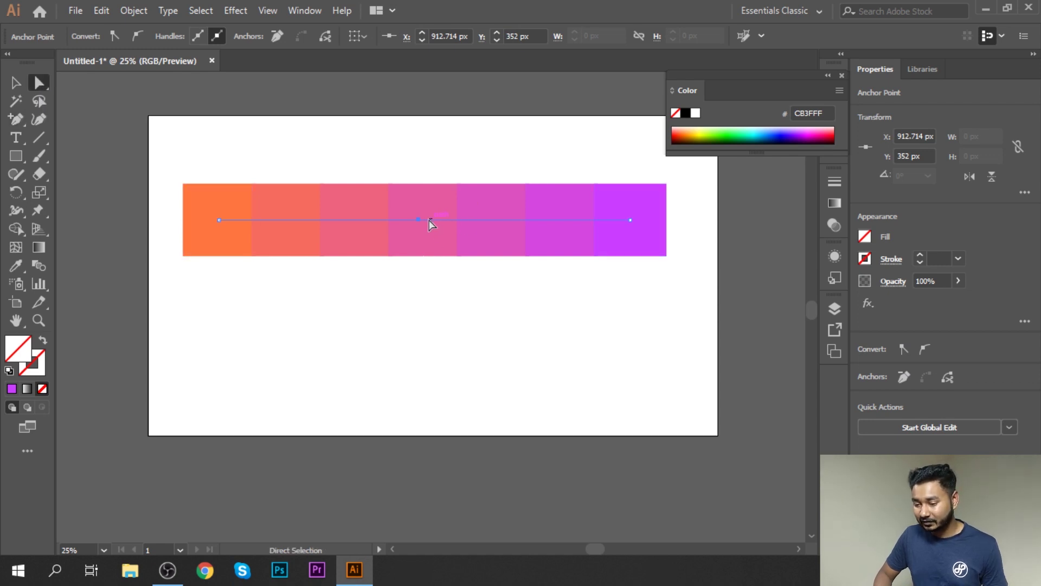
drag(424, 219, 425, 155)
drag(15, 120, 57, 173)
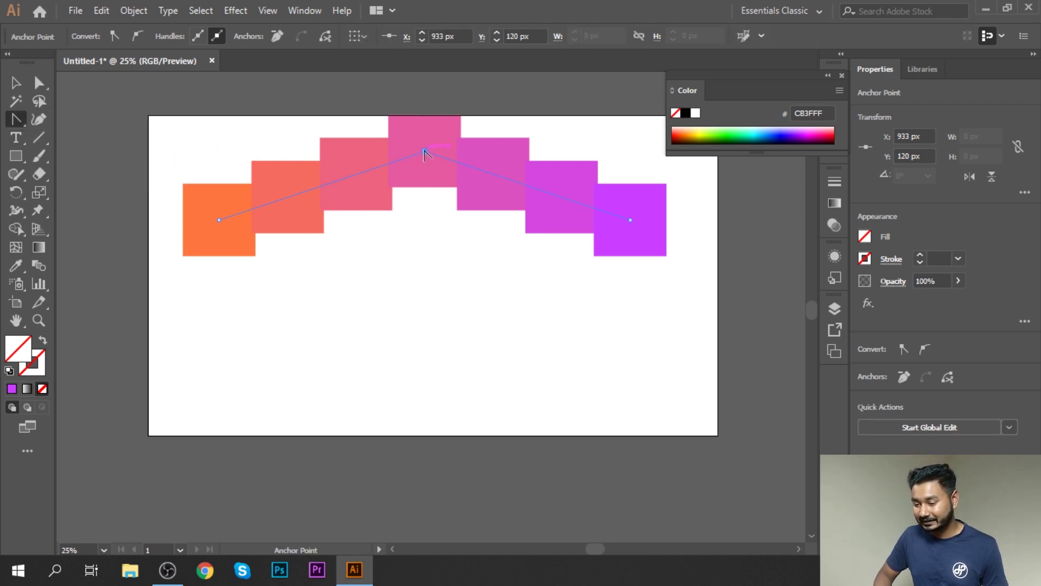
drag(425, 151, 362, 173)
drag(318, 139, 303, 140)
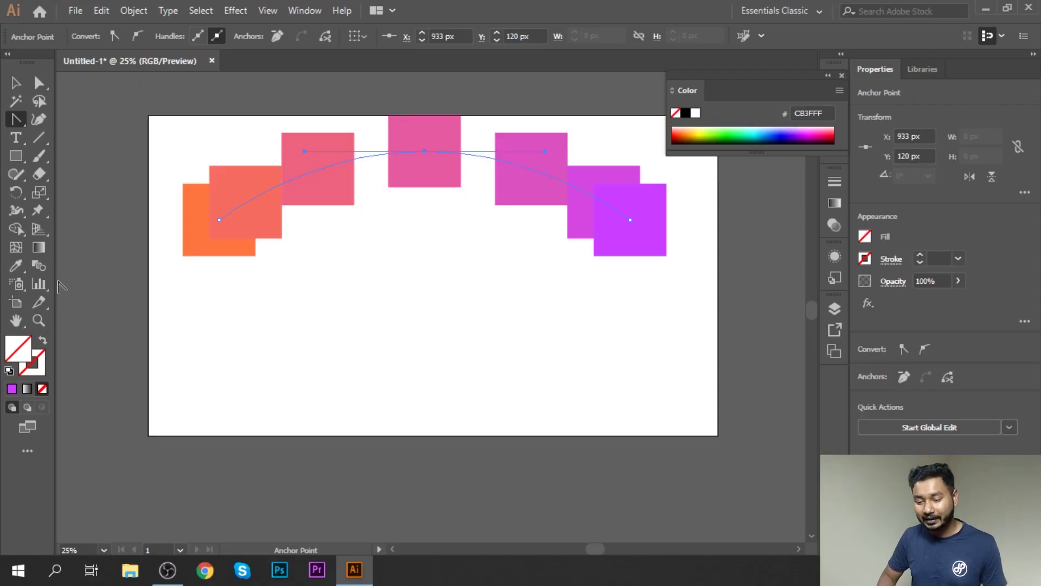
- Double-click the Blend tool to reopen Blend Options for the arched blend
double_click(38, 265)
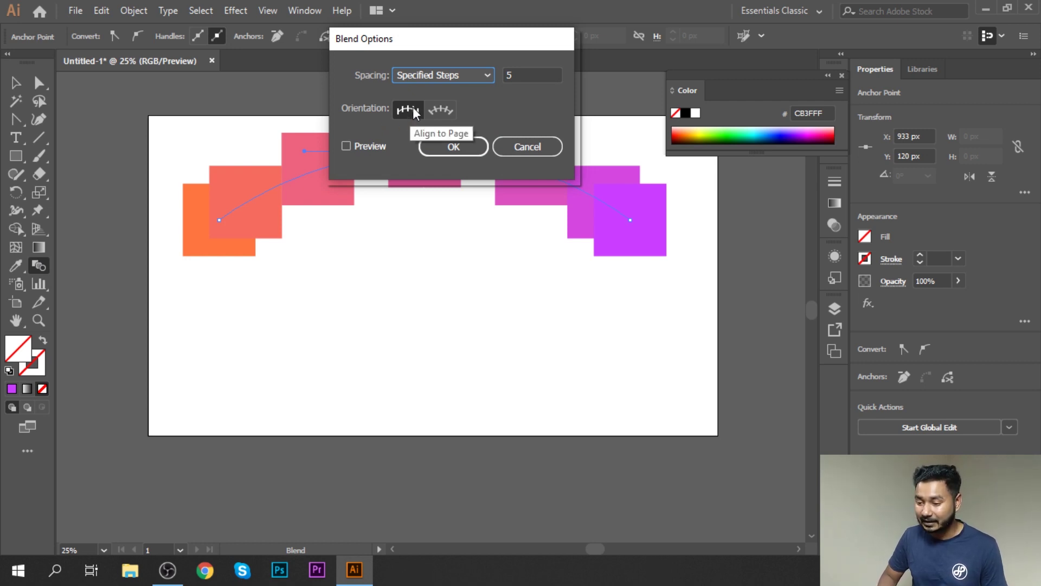
- Set blend orientation to Align to Path, apply it, and drag the top spine anchor slightly lower
click(448, 106)
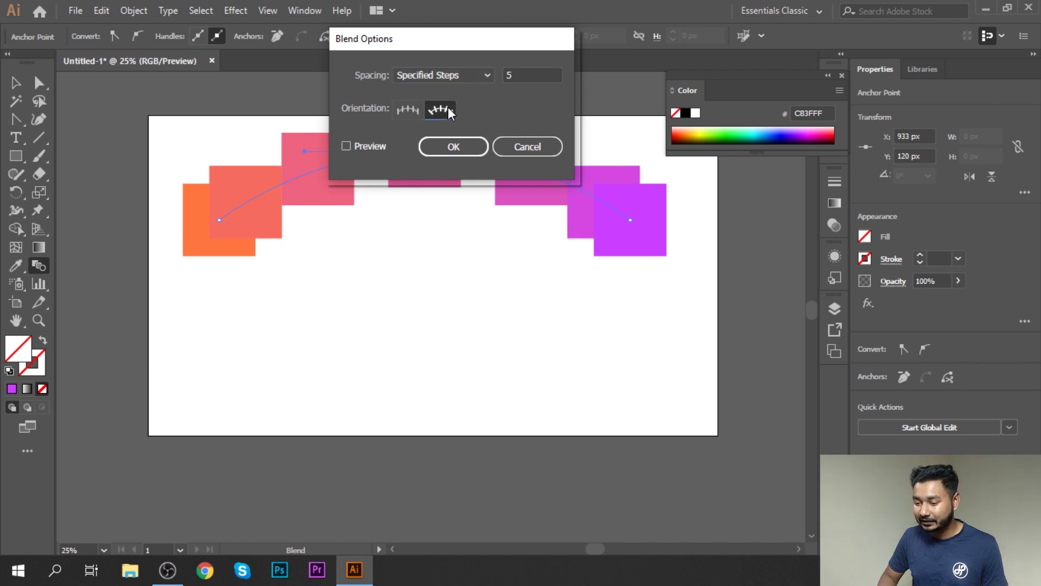
click(453, 146)
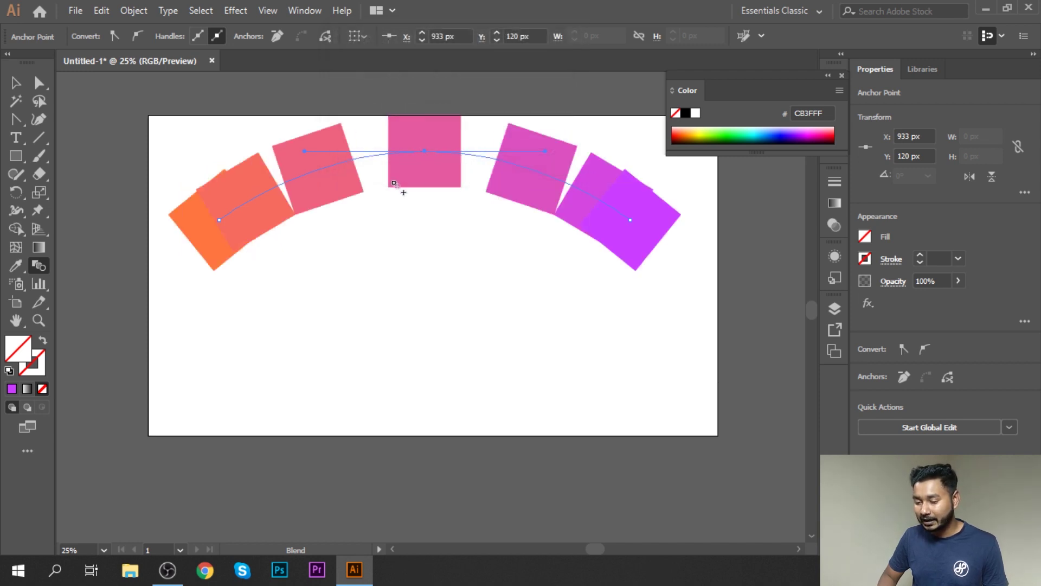
click(15, 83)
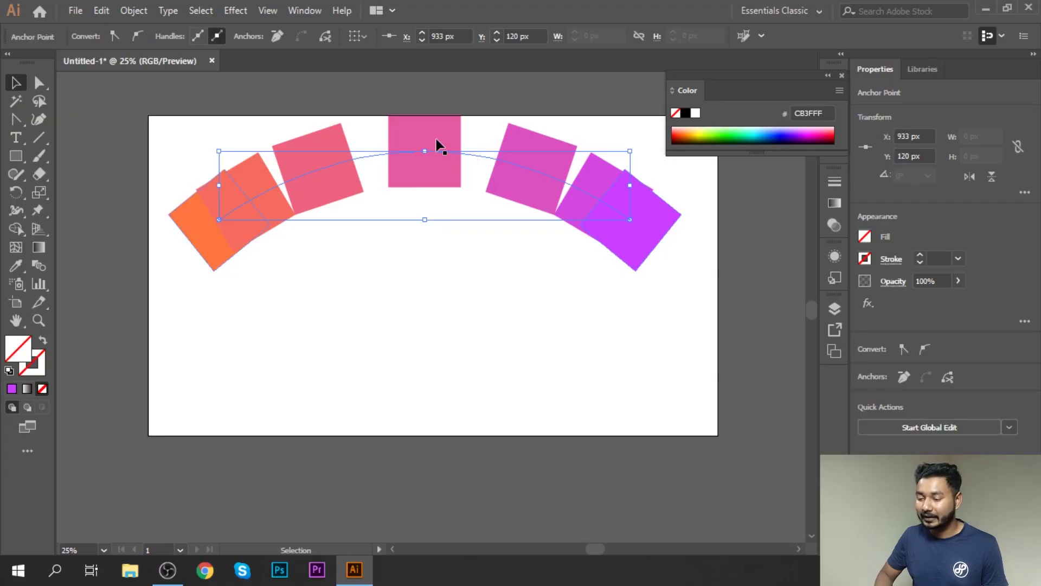
drag(434, 149, 435, 163)
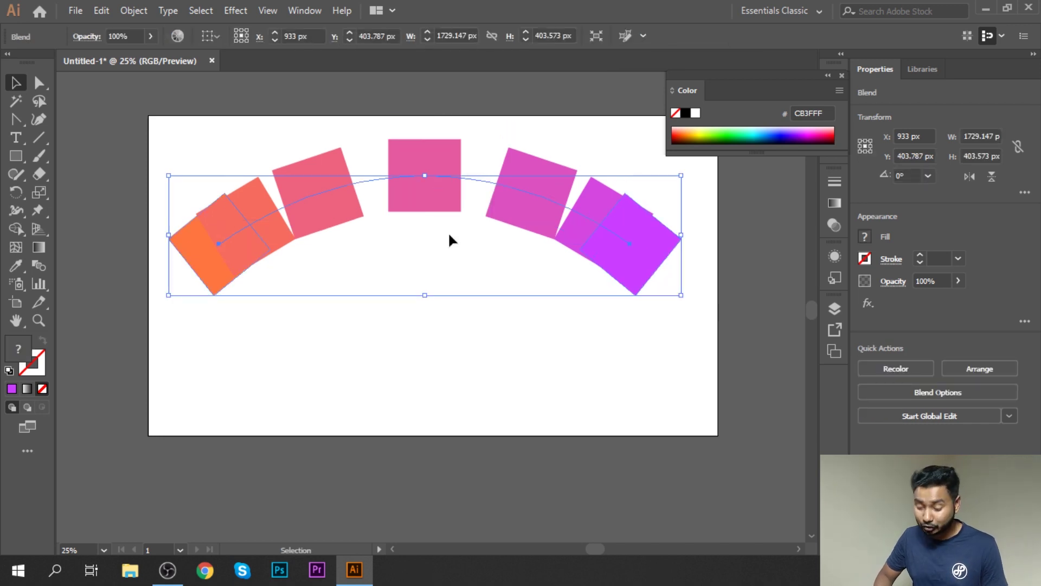
- Delete the blend and draw a small orange circle at the lower left with the Ellipse tool
key(Delete)
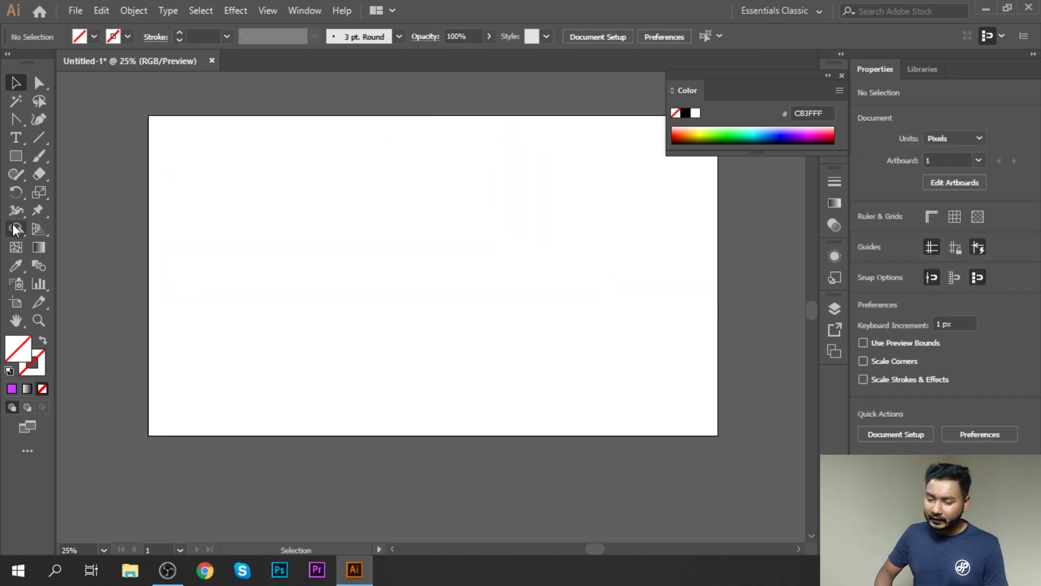
click(16, 158)
right_click(14, 161)
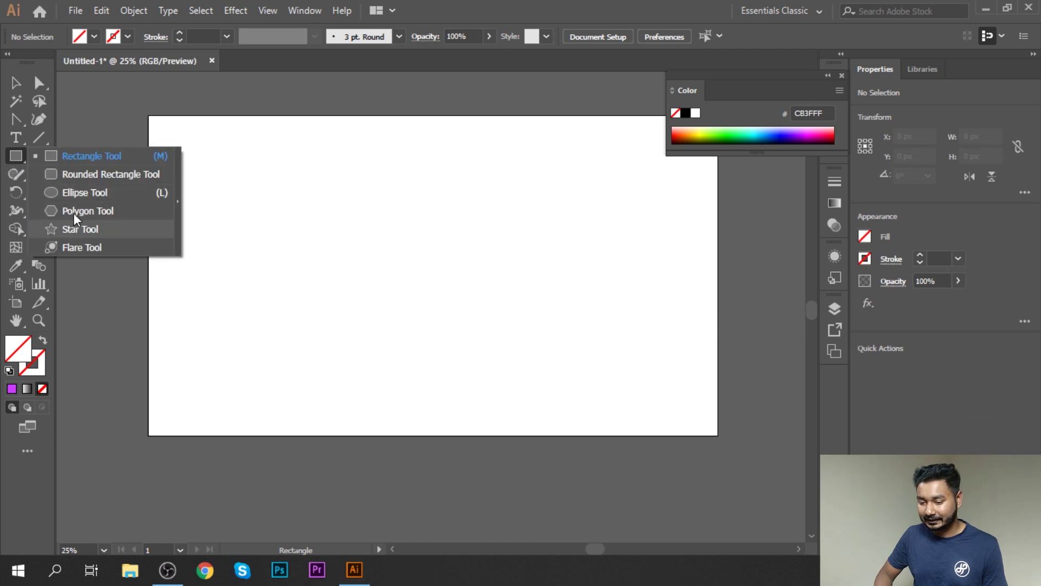
click(76, 190)
drag(214, 339, 230, 339)
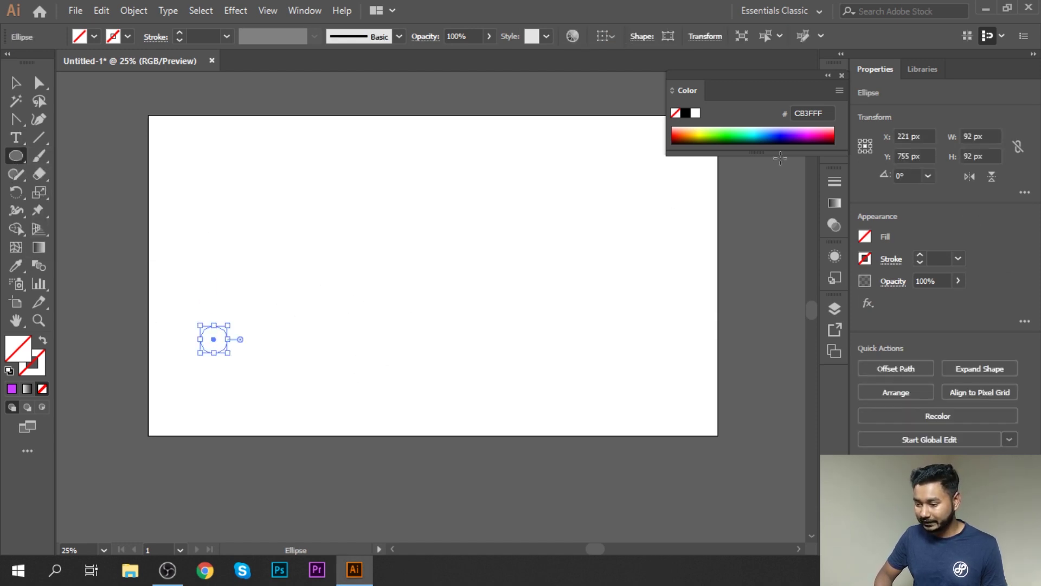
click(685, 129)
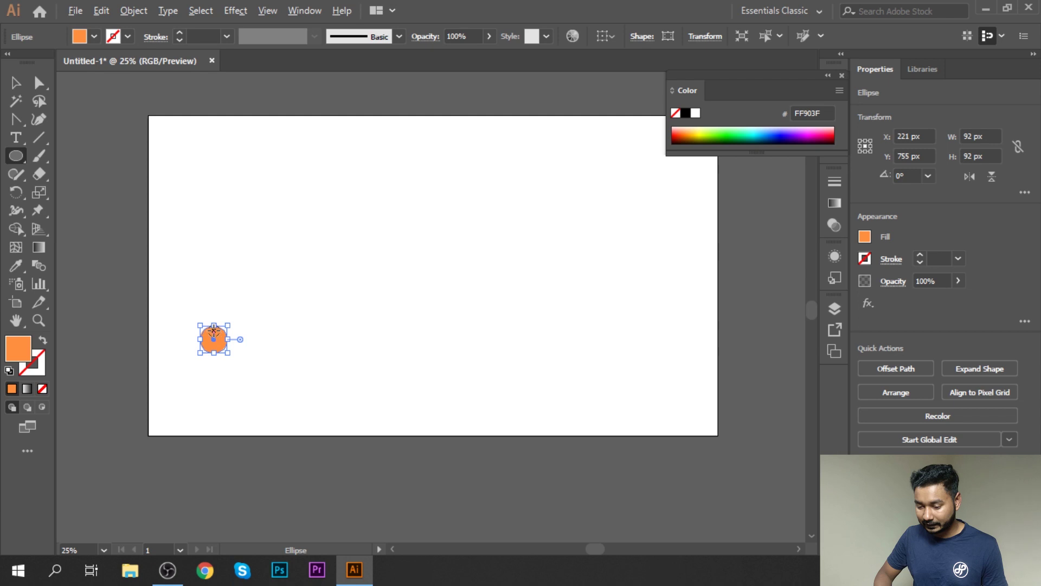
- Copy the orange circle twice to the right, making a row of three
key(v)
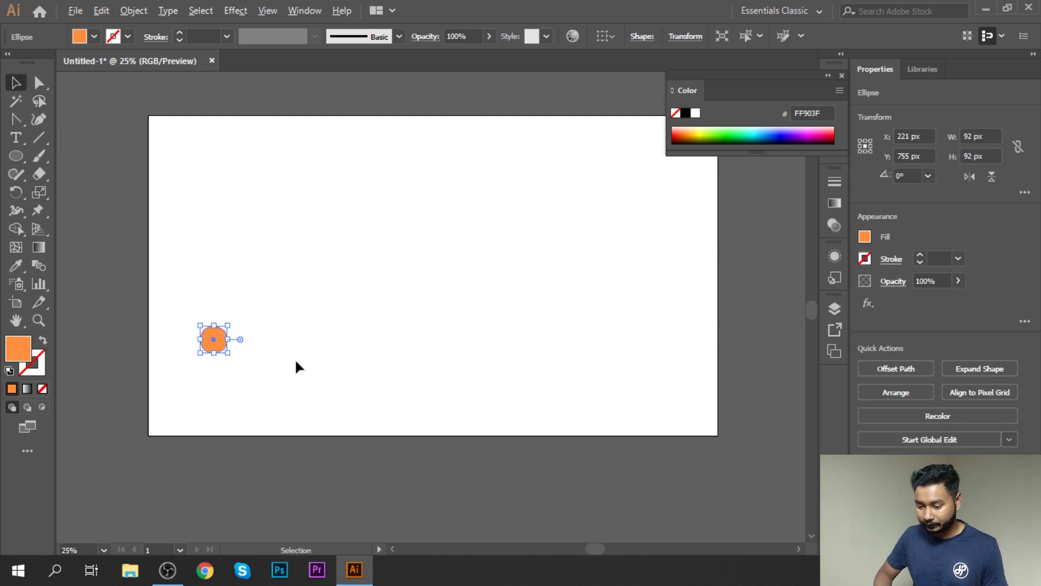
drag(222, 346, 390, 346)
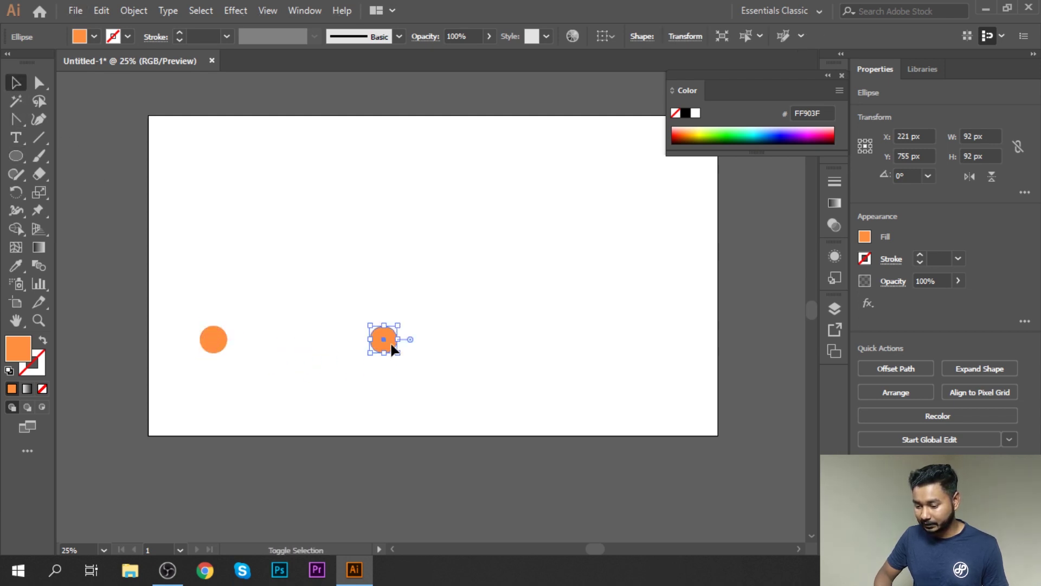
key(ctrl+shift+a)
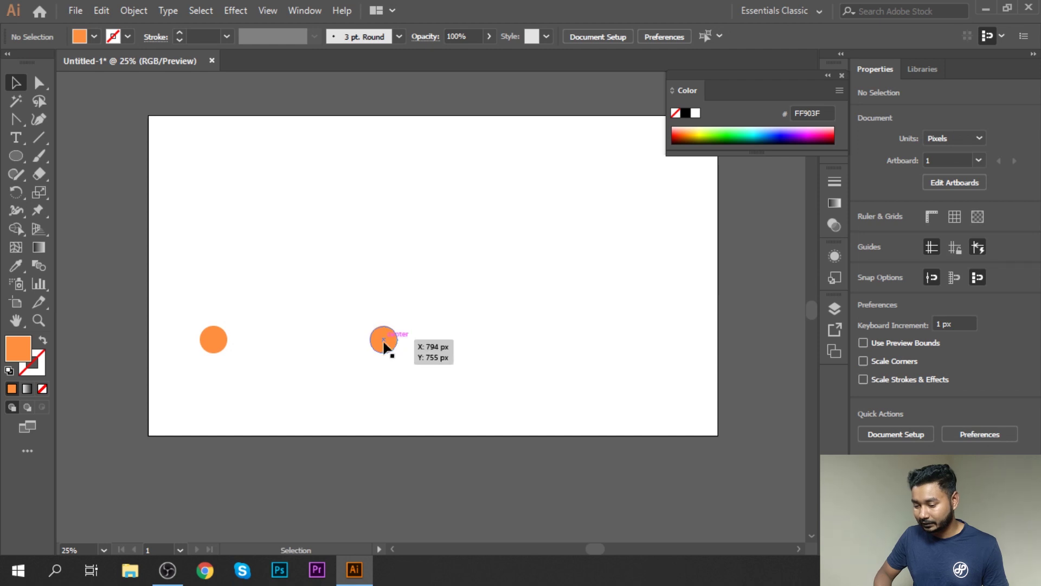
drag(383, 346, 553, 342)
- Recolour the middle circle blue and the right circle purple (8C00BF), then deselect
click(396, 342)
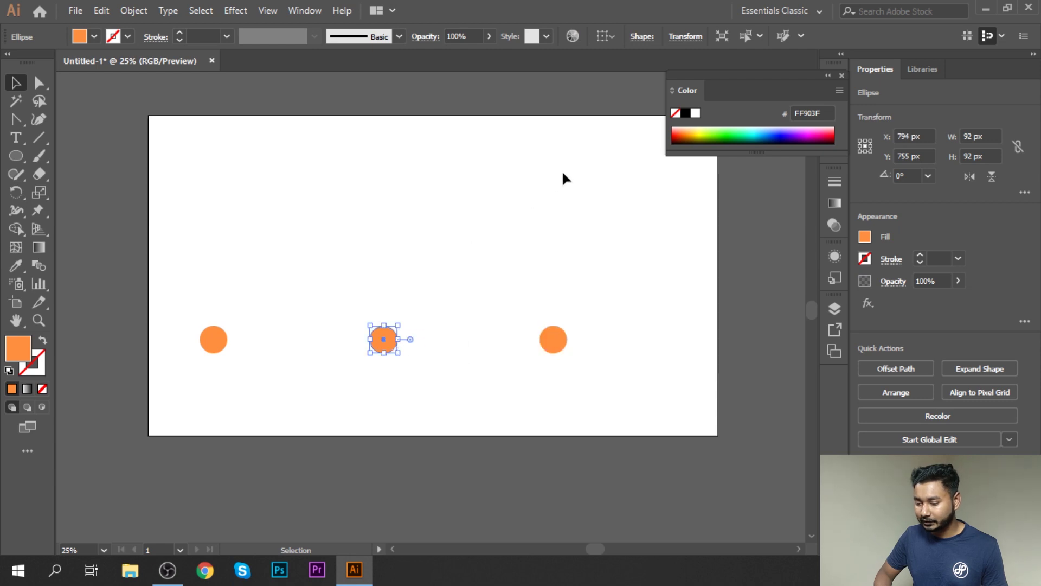
click(775, 133)
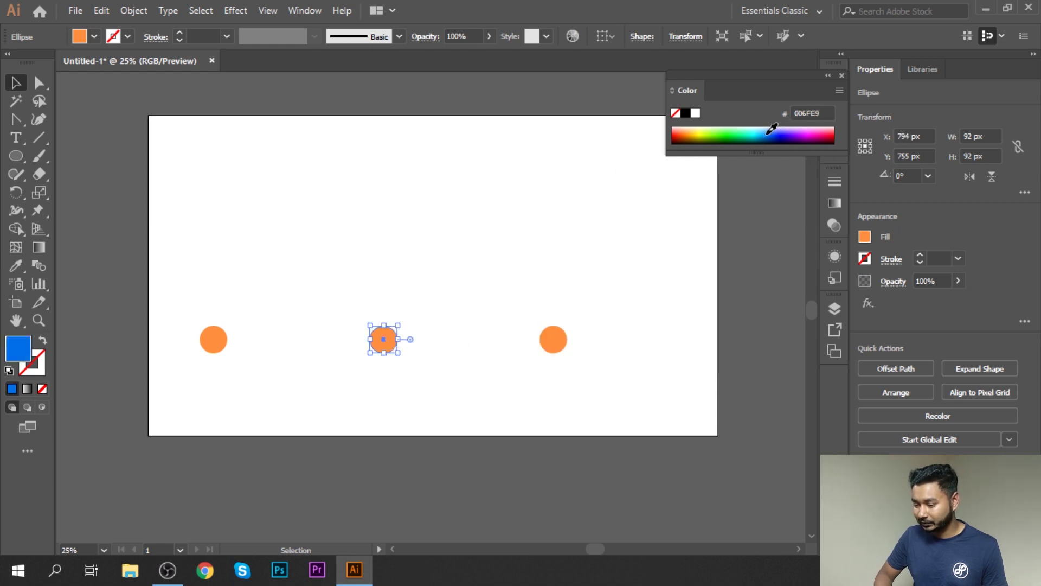
click(564, 341)
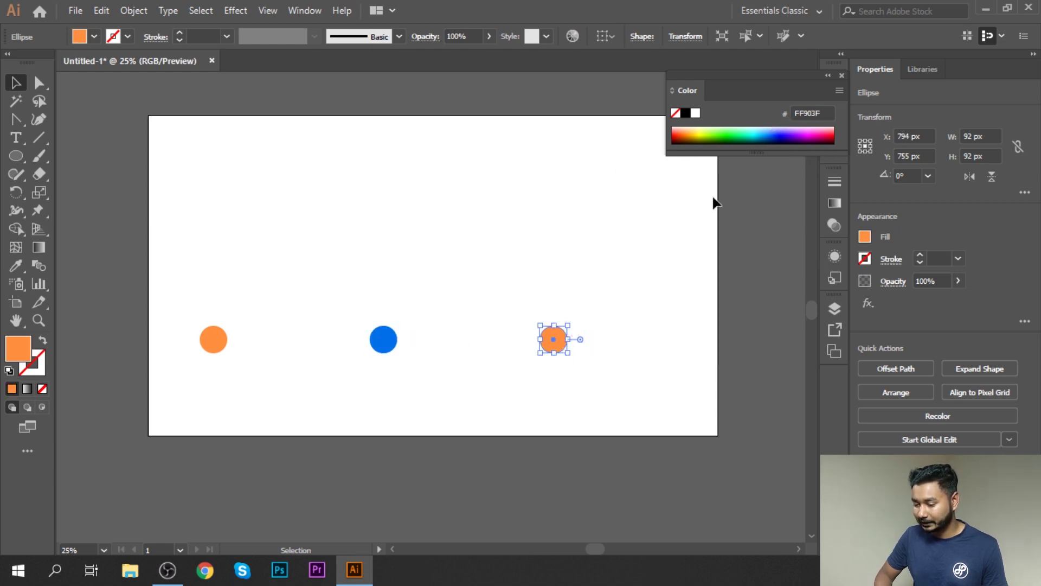
click(805, 131)
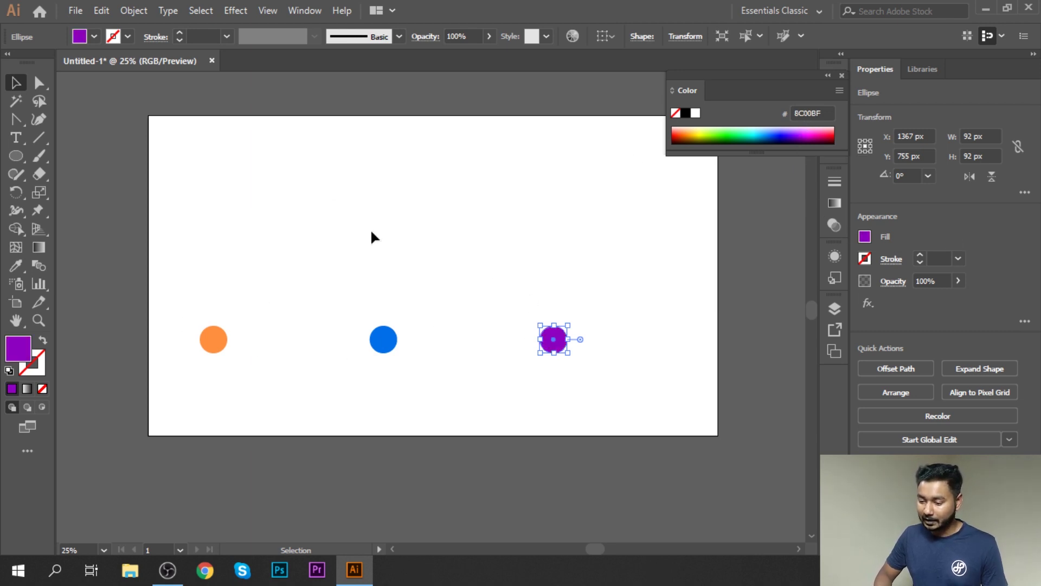
click(302, 298)
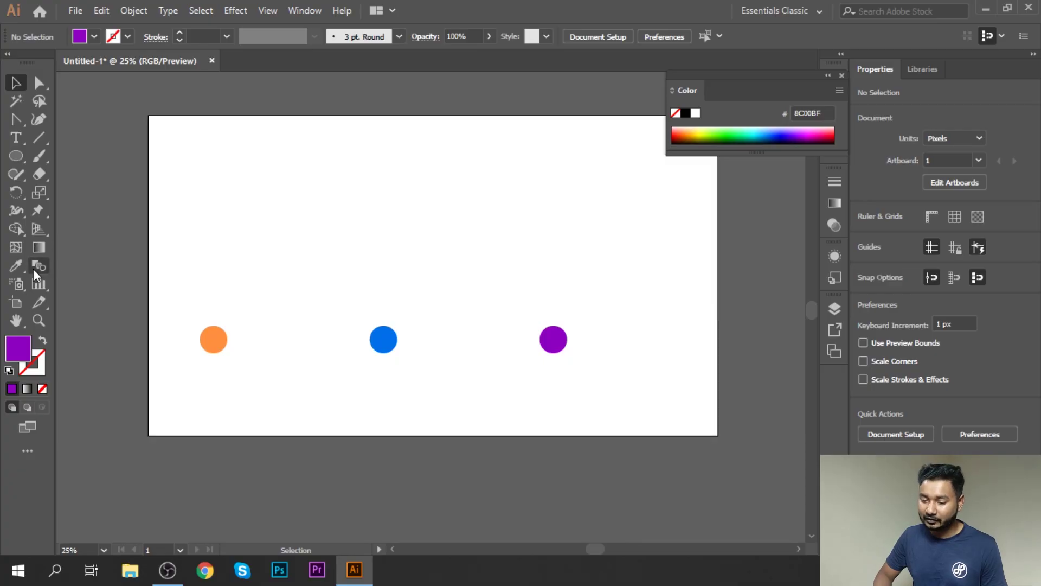
click(33, 268)
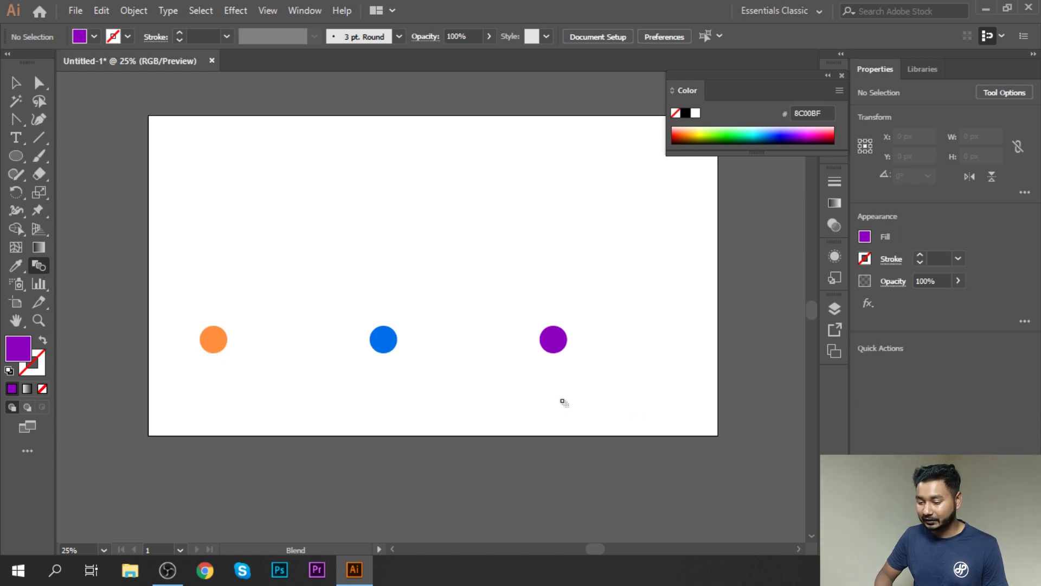
- Blend the three circles by clicking them with the Blend tool, then undo that blend
click(224, 347)
click(387, 351)
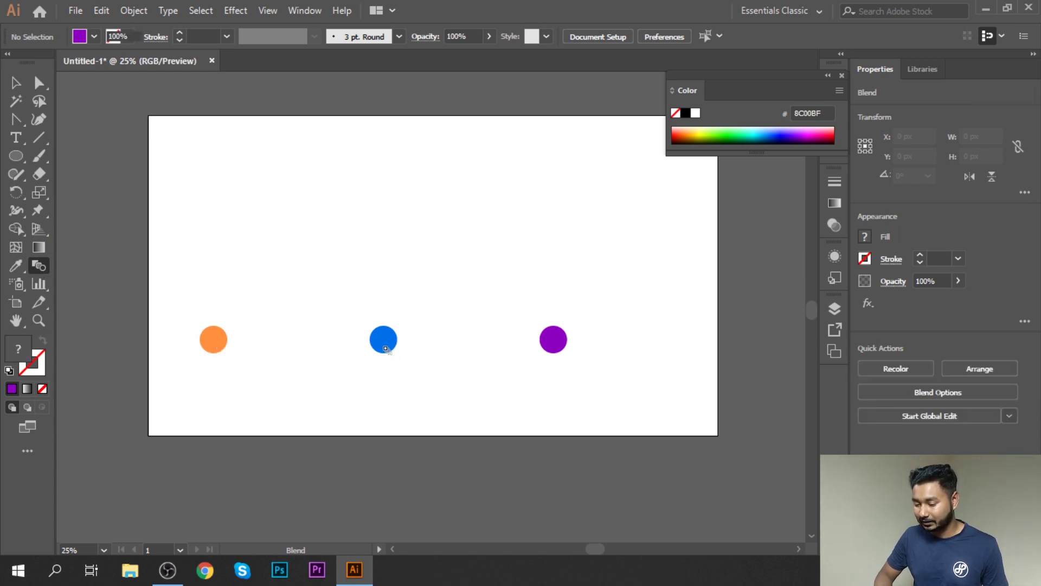
click(559, 342)
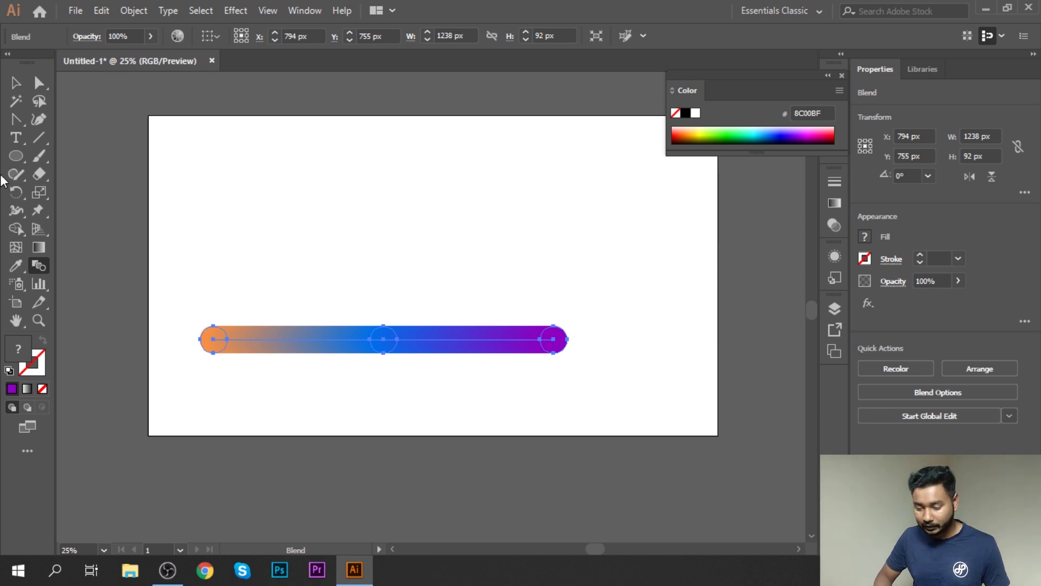
key(ctrl+z)
key(ctrl+z)
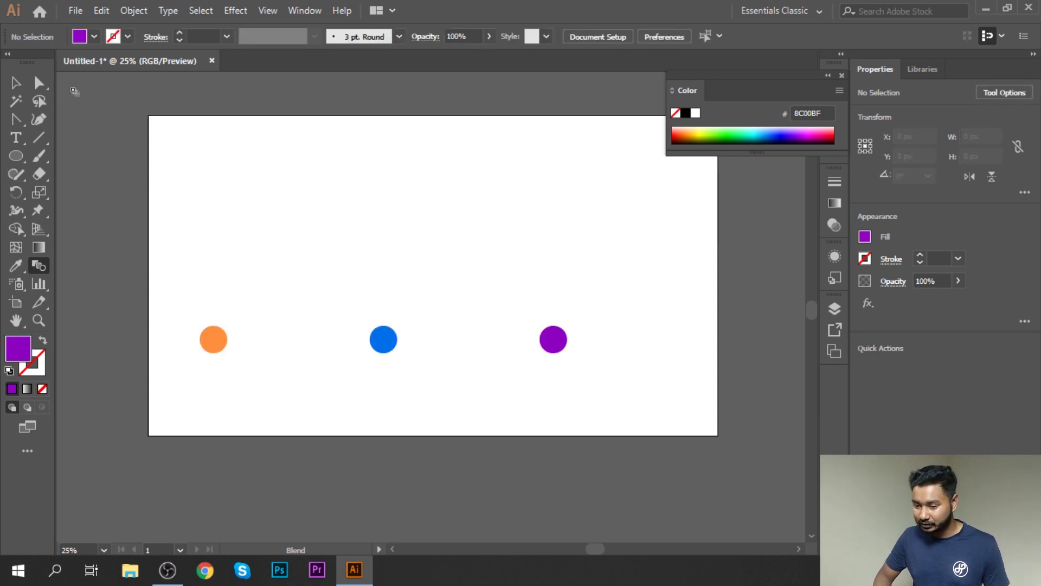
- Marquee-select all three circles and apply Object > Blend > Make
click(17, 84)
drag(176, 244, 636, 392)
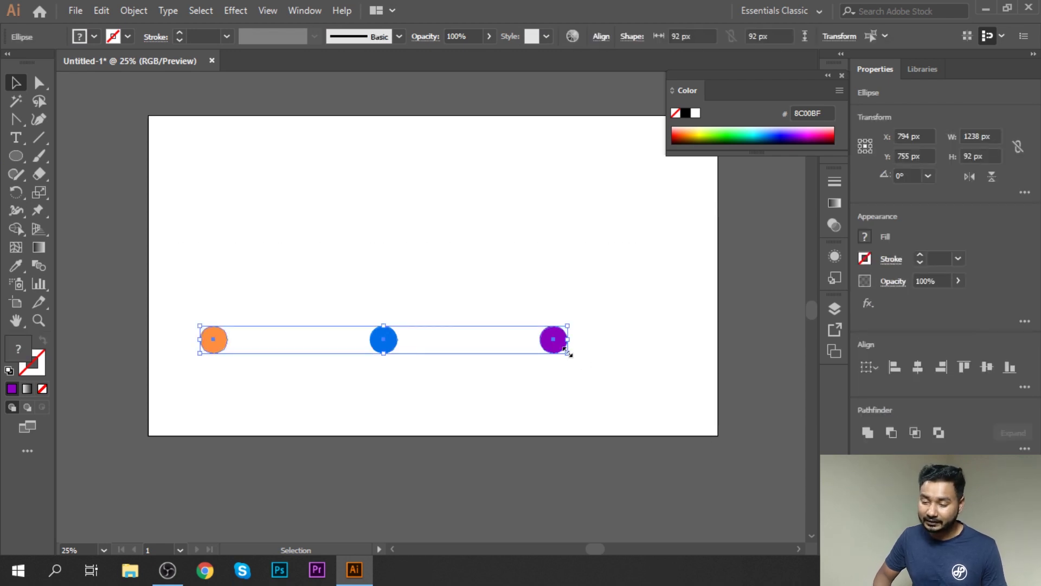
click(130, 11)
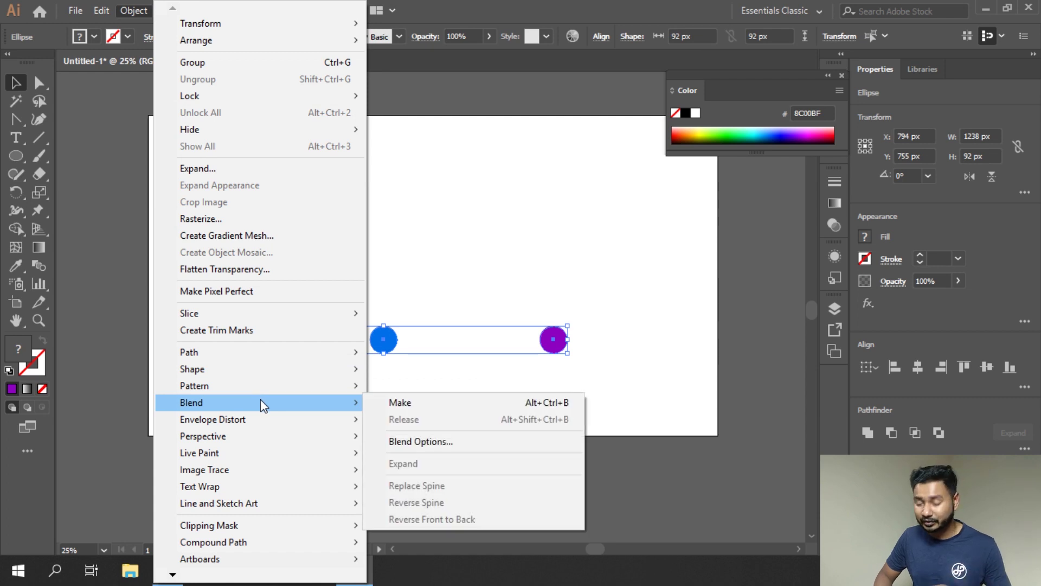
click(395, 404)
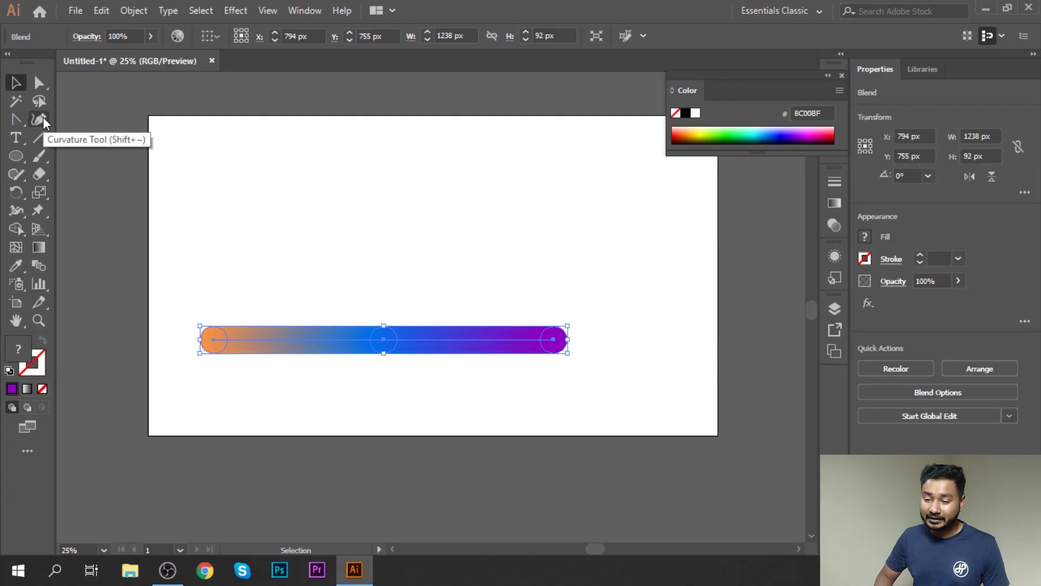
- Draw two vertical lines above the bar with the Line Segment tool
click(38, 138)
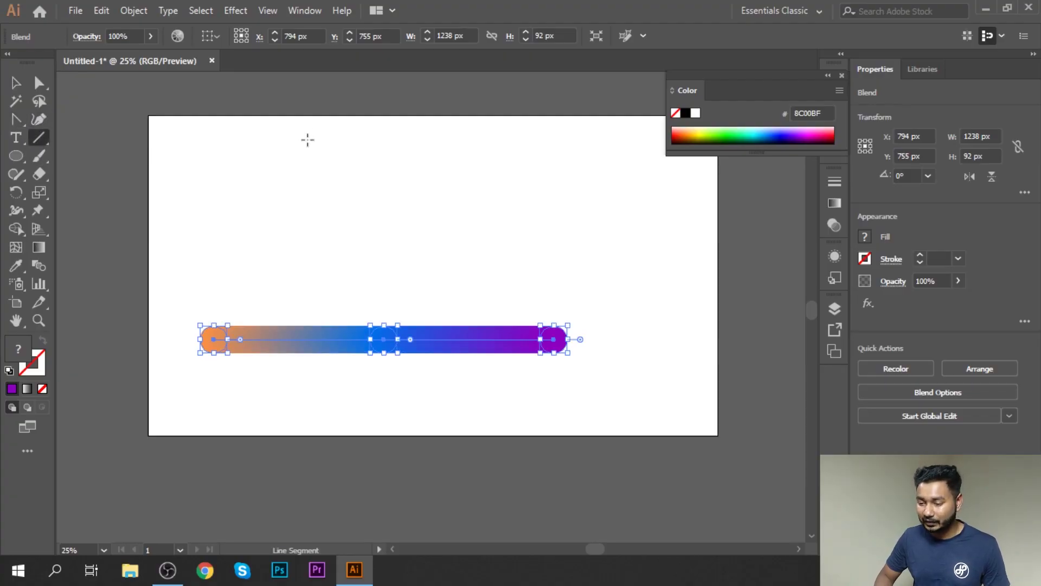
click(220, 135)
click(525, 327)
drag(228, 123, 228, 249)
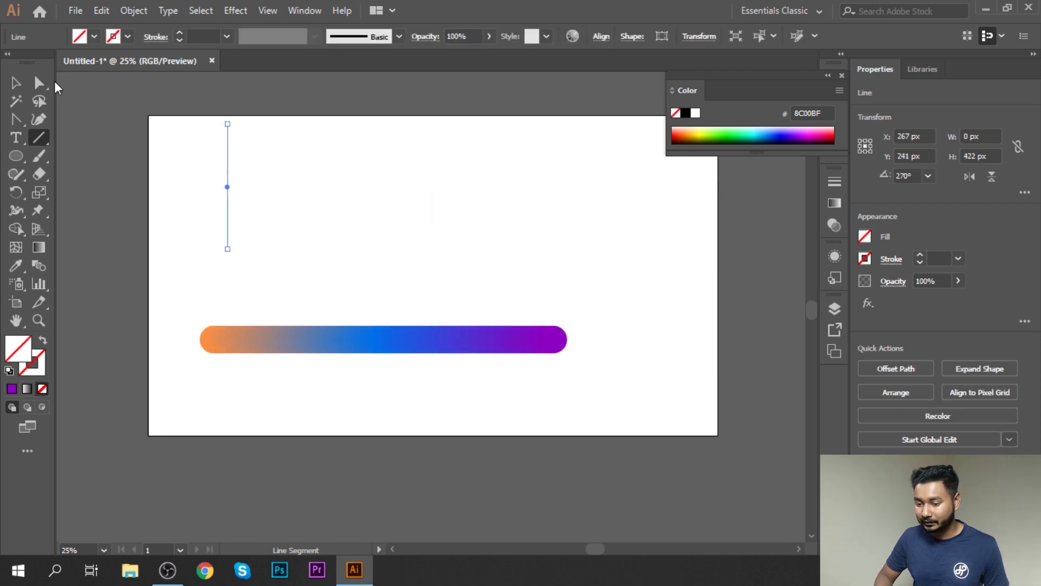
click(509, 139)
drag(510, 265, 509, 266)
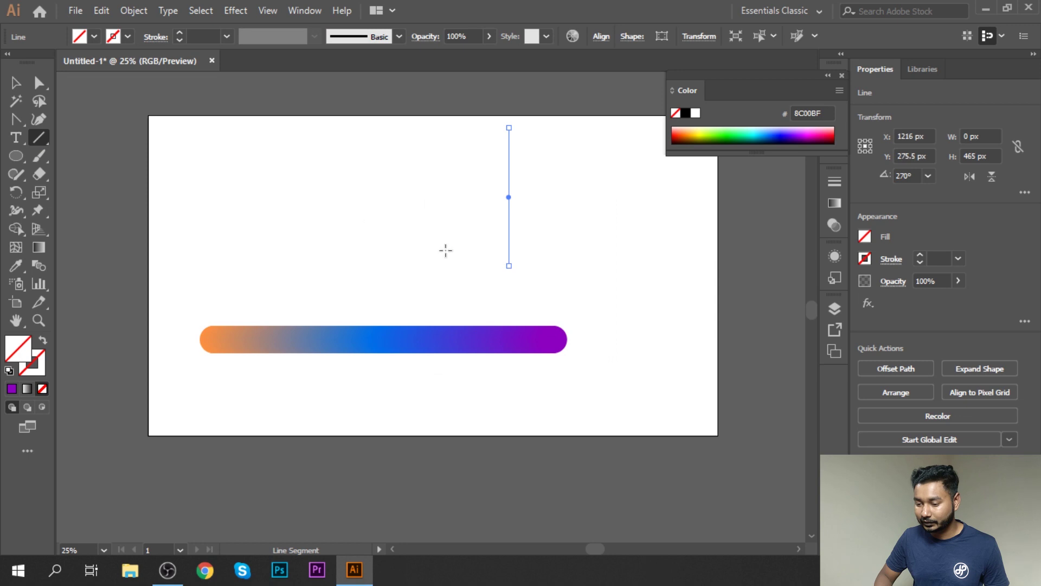
- Stroke the right line purple and the left line red, then blend the two lines
click(15, 392)
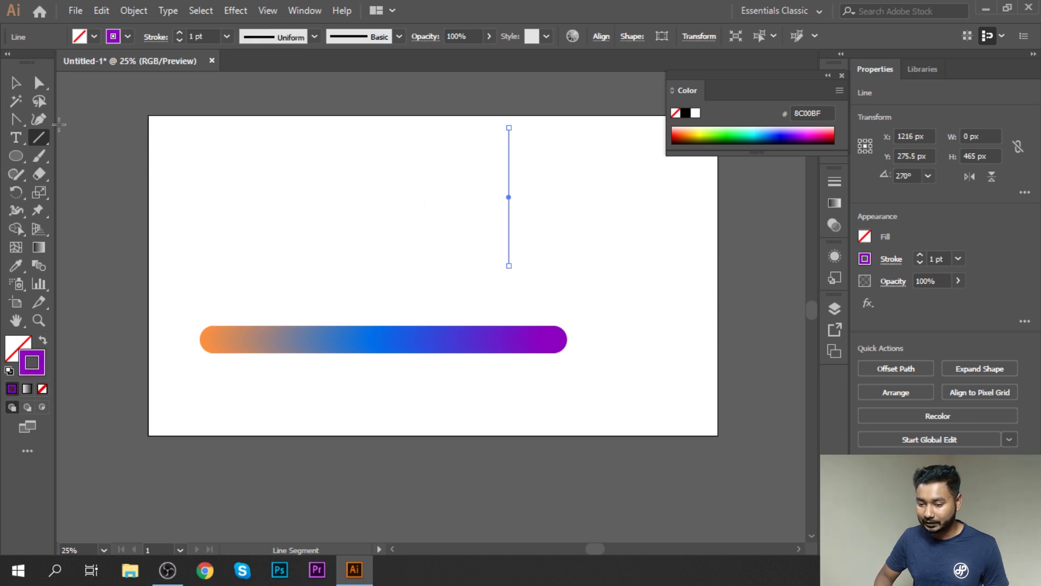
click(15, 83)
drag(218, 189, 269, 157)
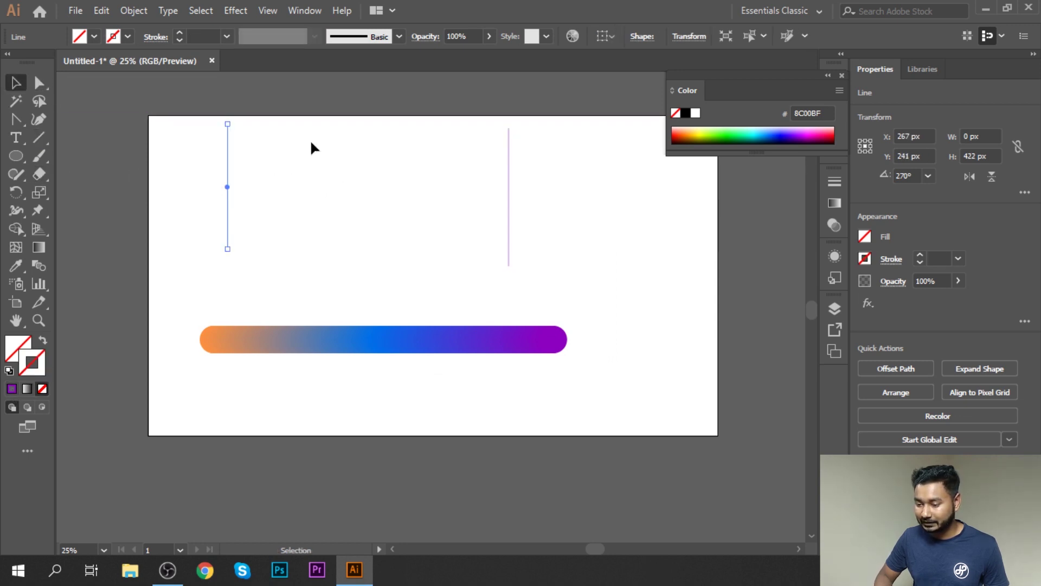
click(829, 132)
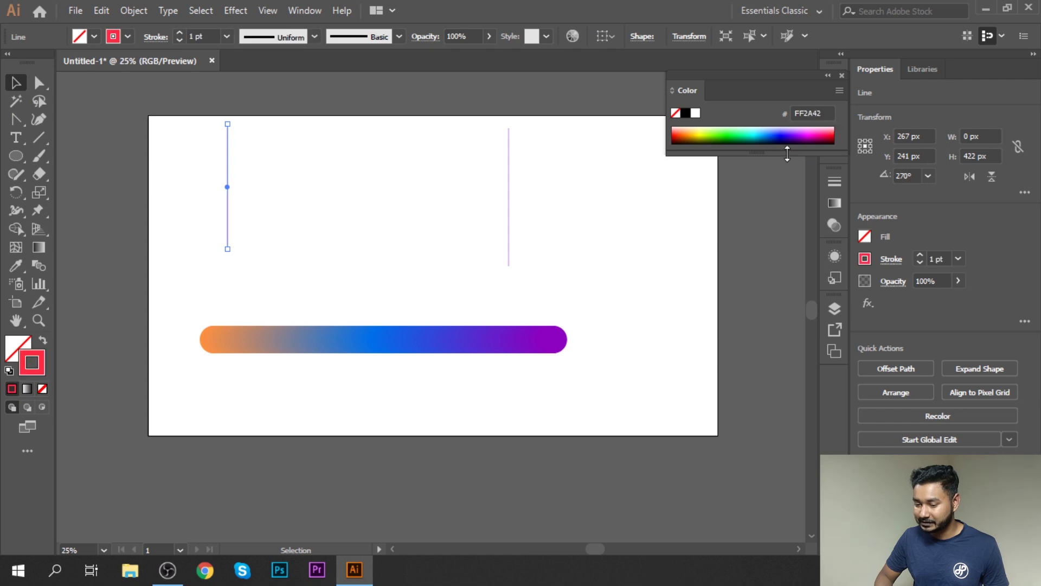
drag(562, 195, 310, 163)
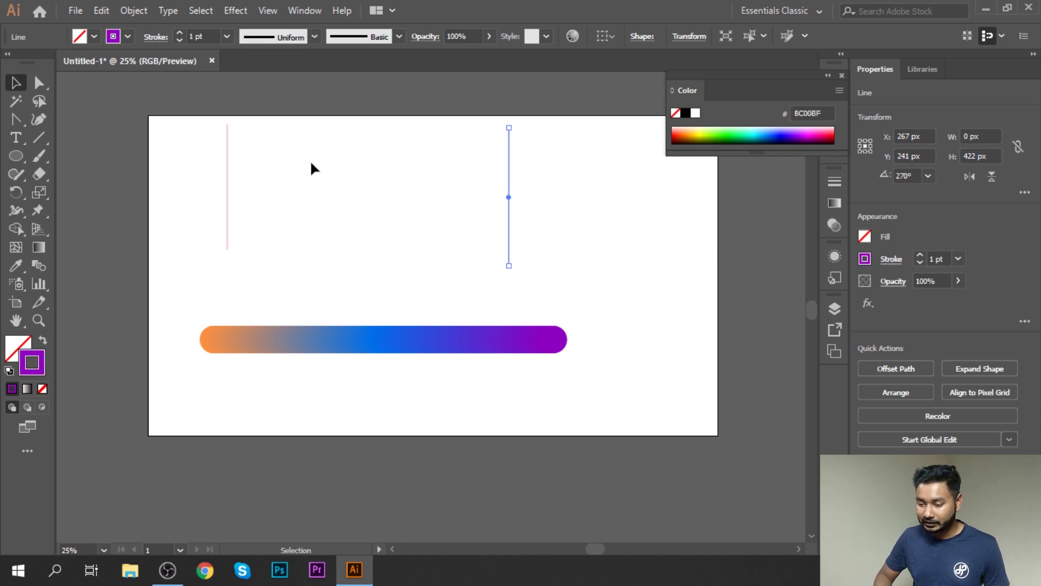
click(117, 235)
click(38, 266)
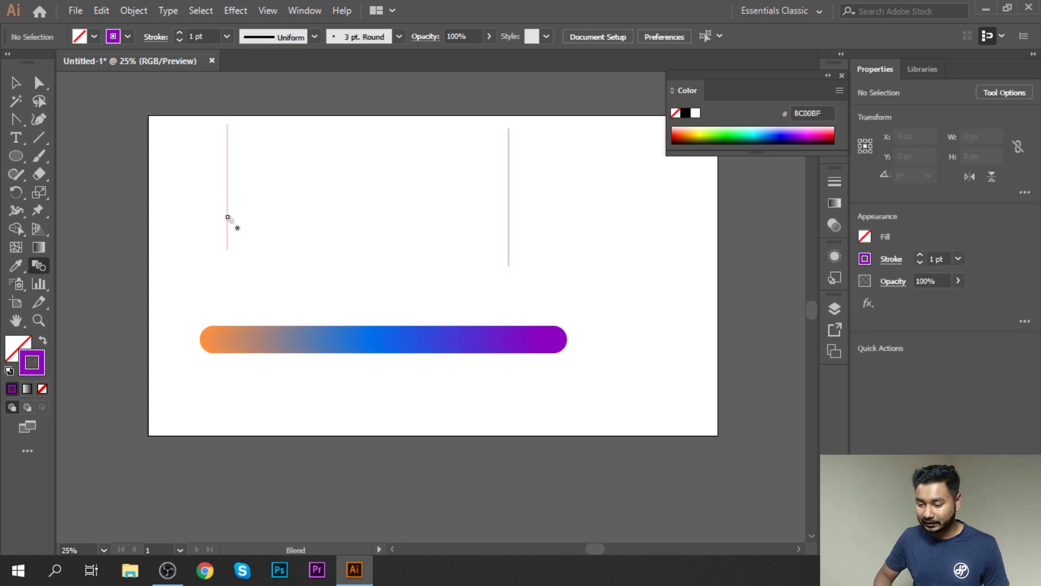
click(510, 210)
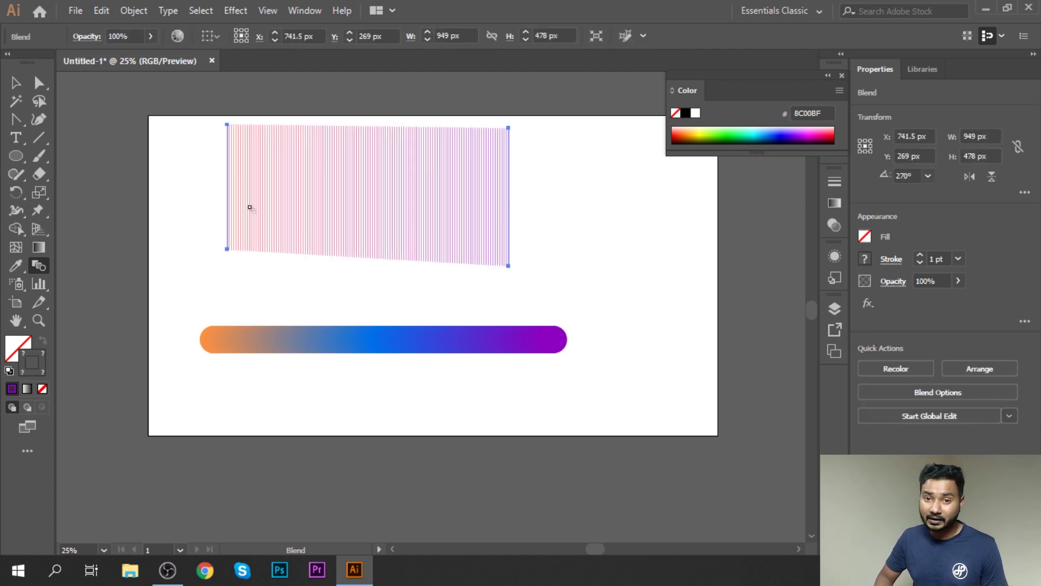
- Switch to the Direct Selection tool and then back to the Selection tool
click(18, 119)
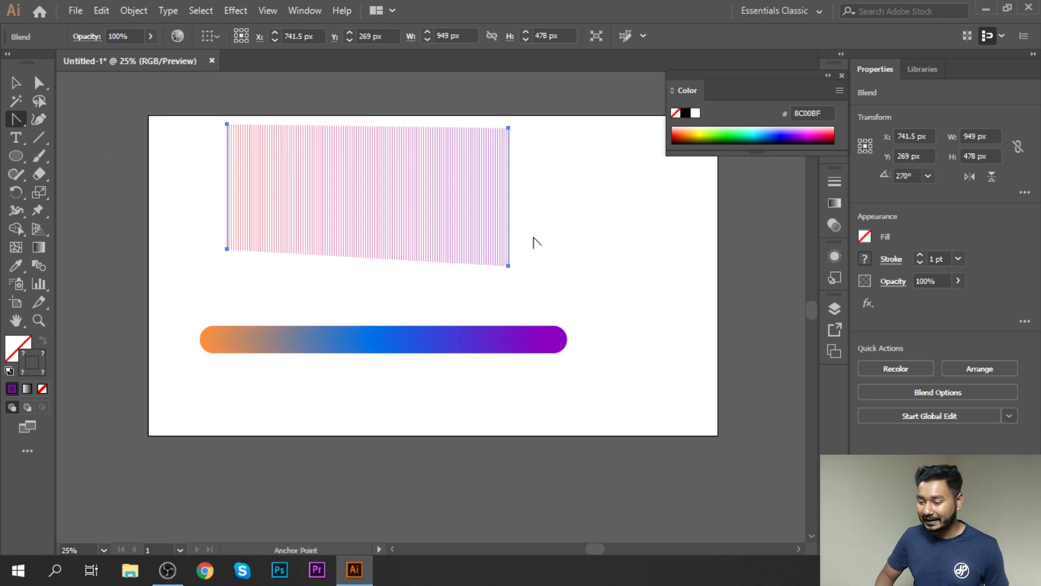
click(21, 85)
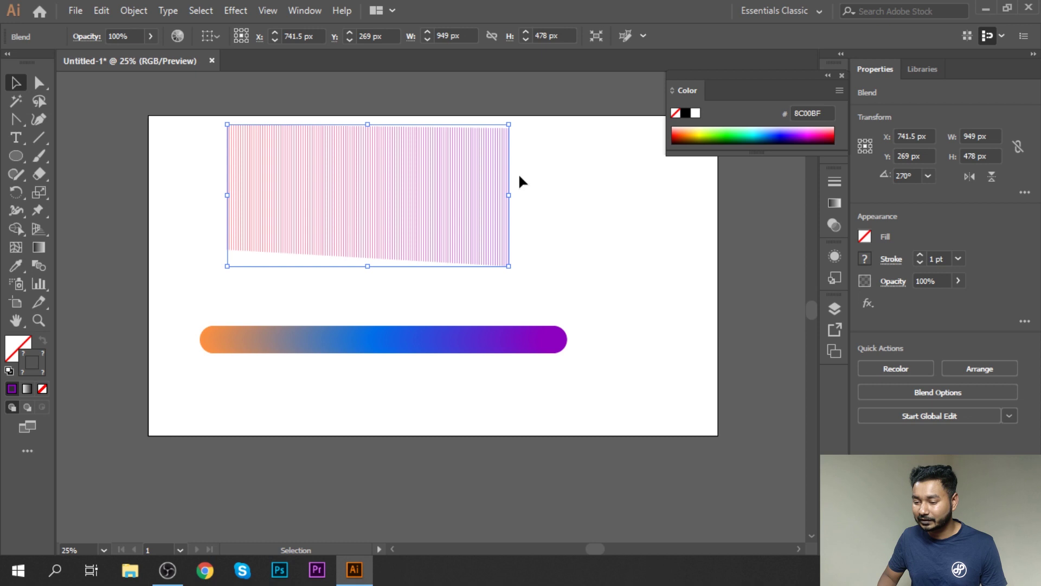
- Add a middle anchor to the blend's right line and curve it into an S shape
double_click(509, 174)
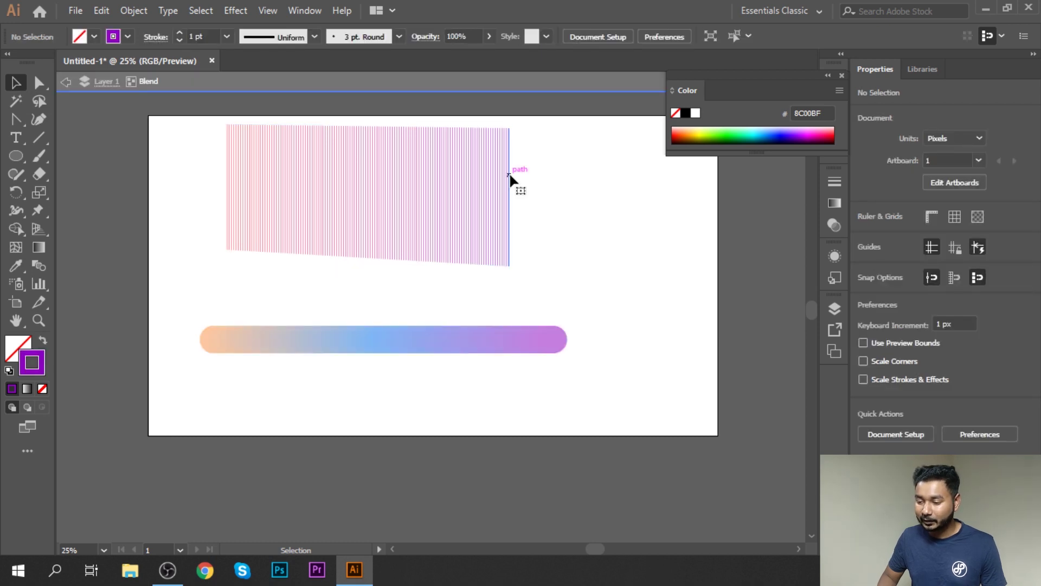
click(510, 172)
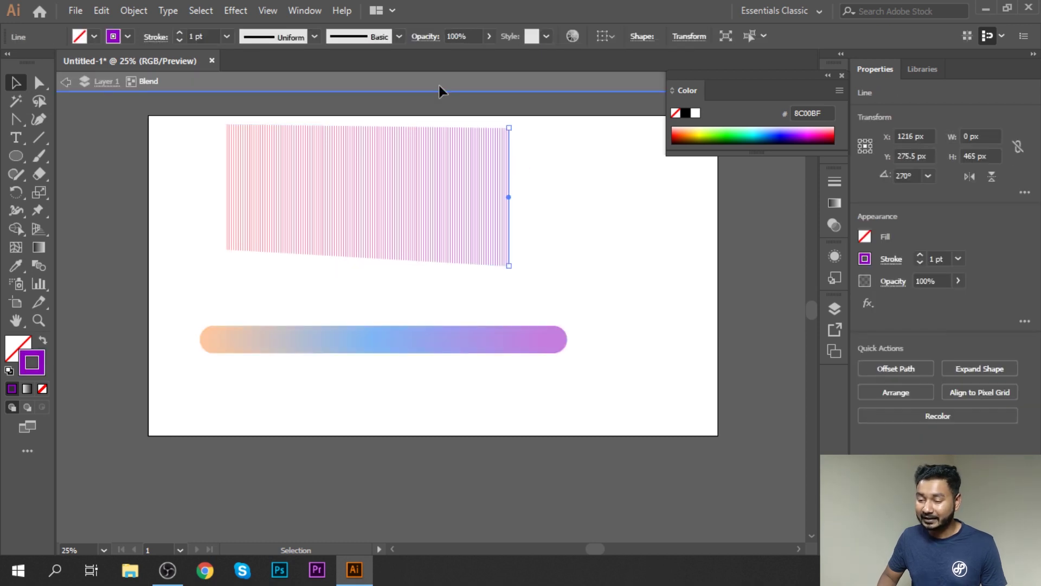
click(20, 120)
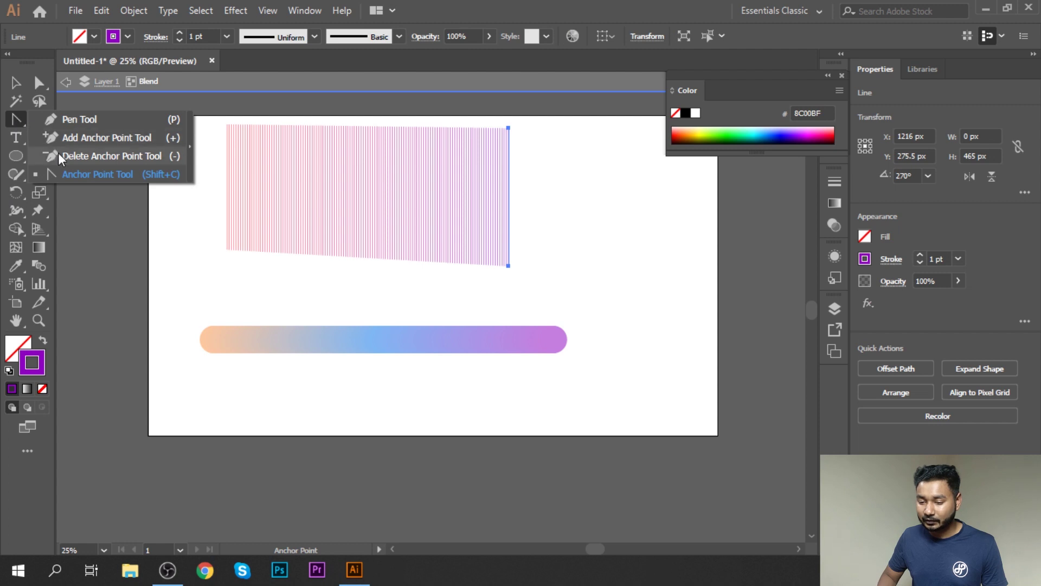
click(58, 138)
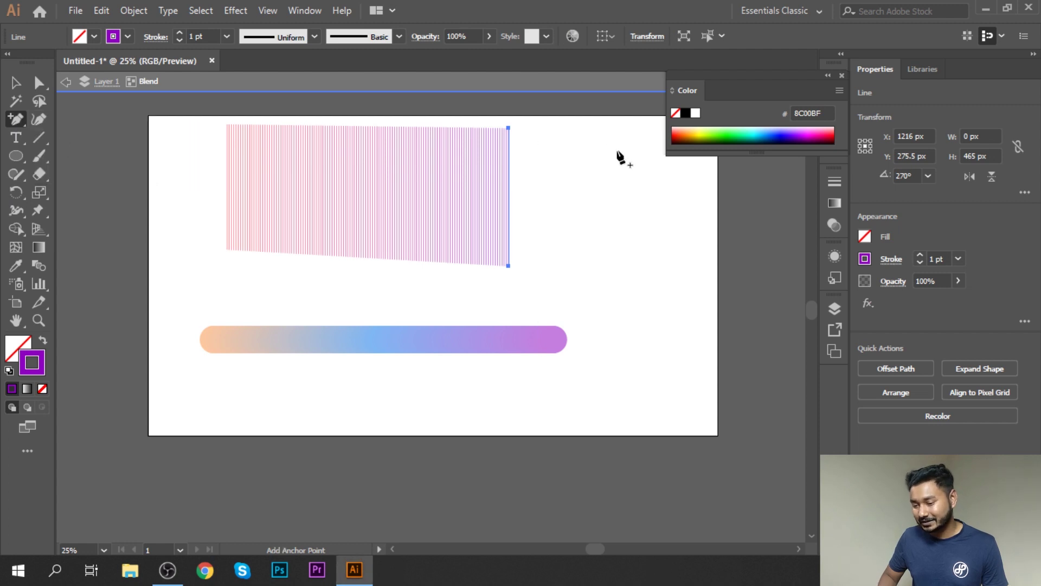
click(508, 198)
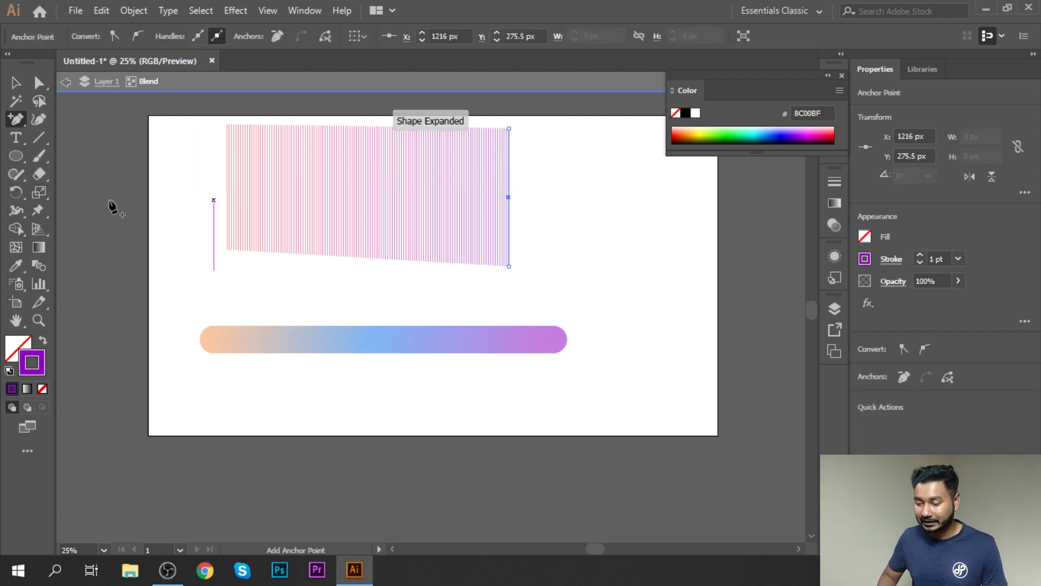
click(16, 128)
click(58, 171)
drag(509, 198, 472, 233)
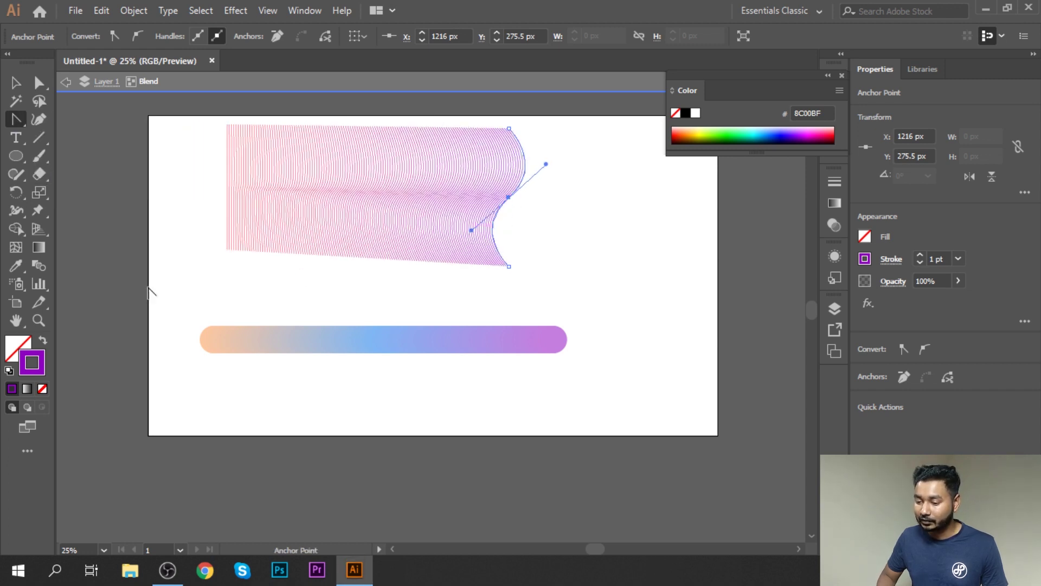
- Exit the blend's editing mode, then select and delete the wavy pink line blend
click(21, 79)
double_click(581, 255)
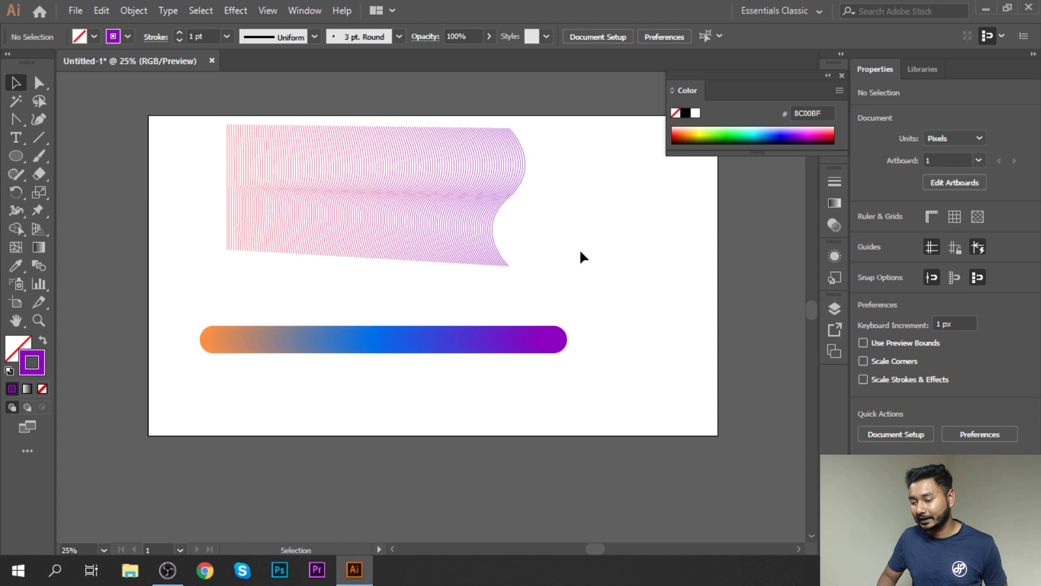
drag(586, 242, 105, 189)
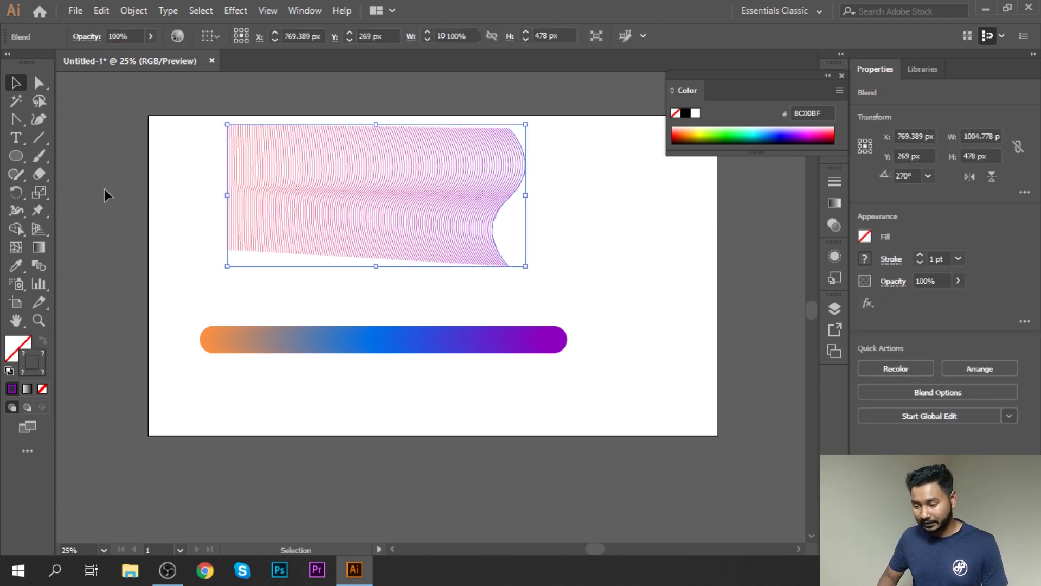
key(Delete)
- Move the gradient bar lower and draw an eight-point wavy curve above it with the Curvature tool
drag(400, 343, 465, 399)
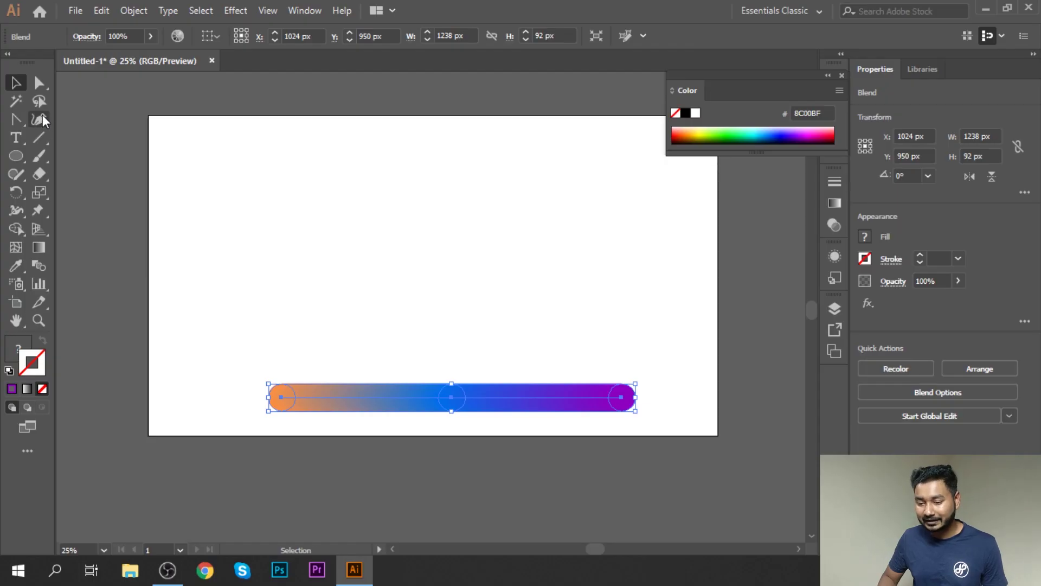
click(43, 115)
click(189, 270)
click(261, 181)
click(360, 278)
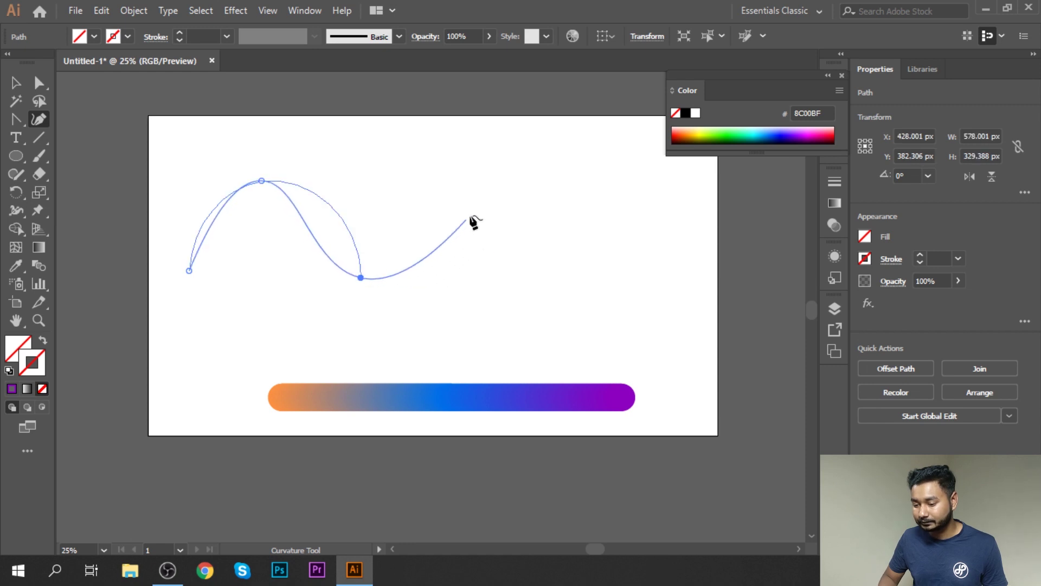
click(482, 279)
click(540, 179)
click(627, 141)
click(693, 233)
click(641, 344)
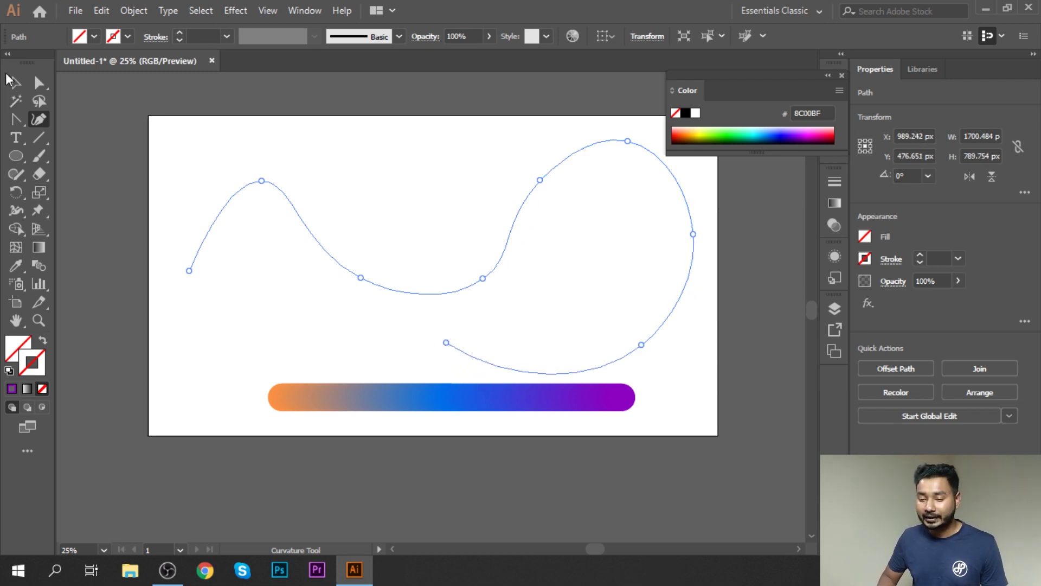
- Return to the Selection tool and reselect the wavy curve
click(17, 83)
key(Delete)
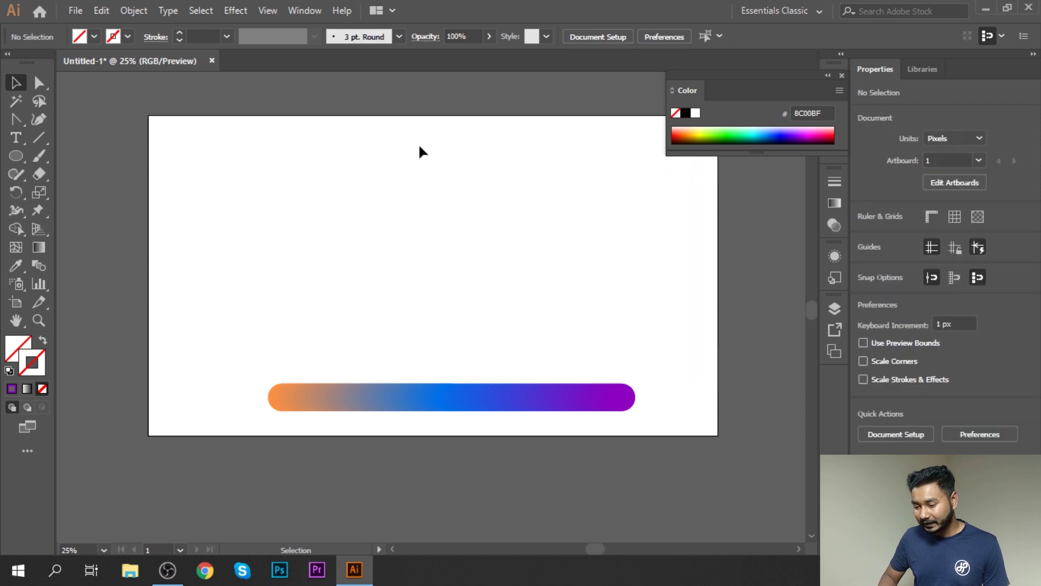
drag(473, 295, 479, 303)
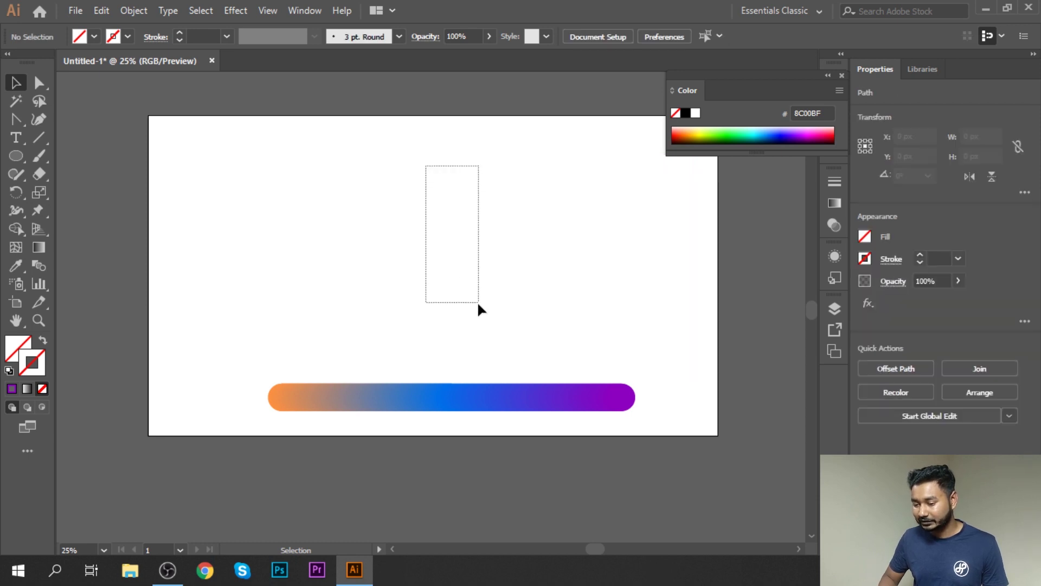
- Select the curve together with the gradient bar and apply Object > Blend > Replace Spine
shift+click(461, 403)
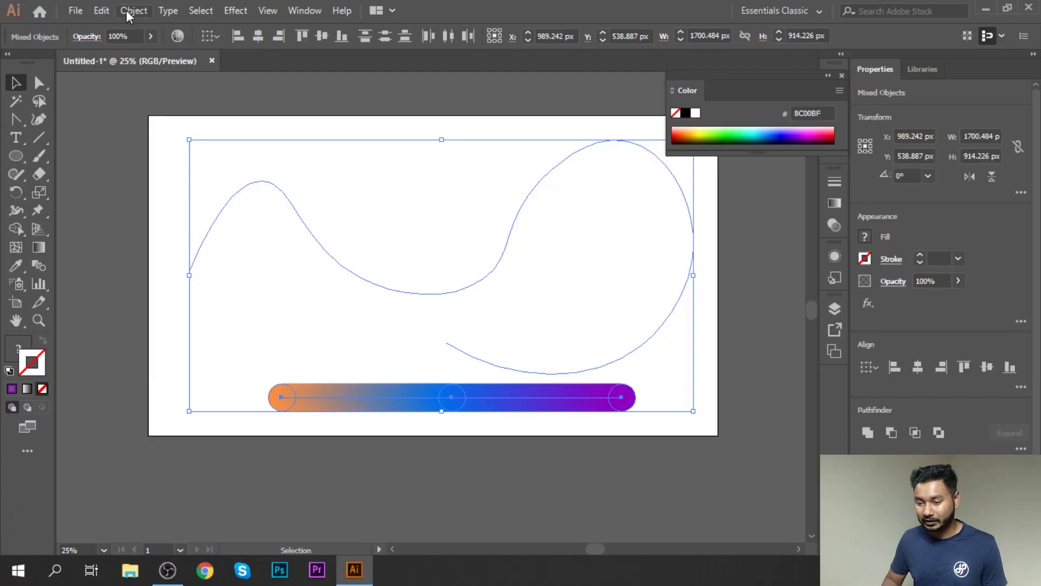
click(128, 15)
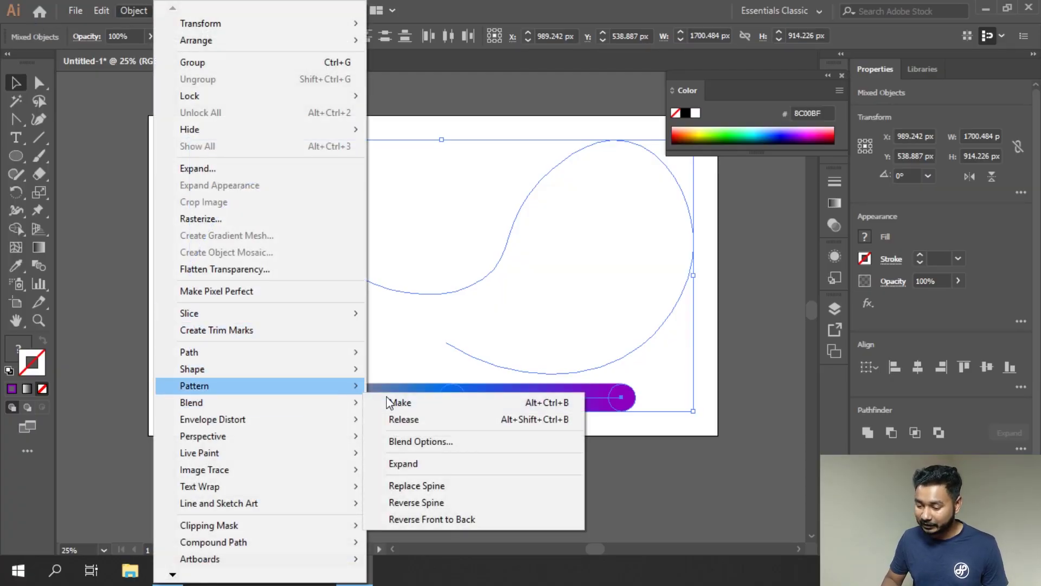
click(445, 486)
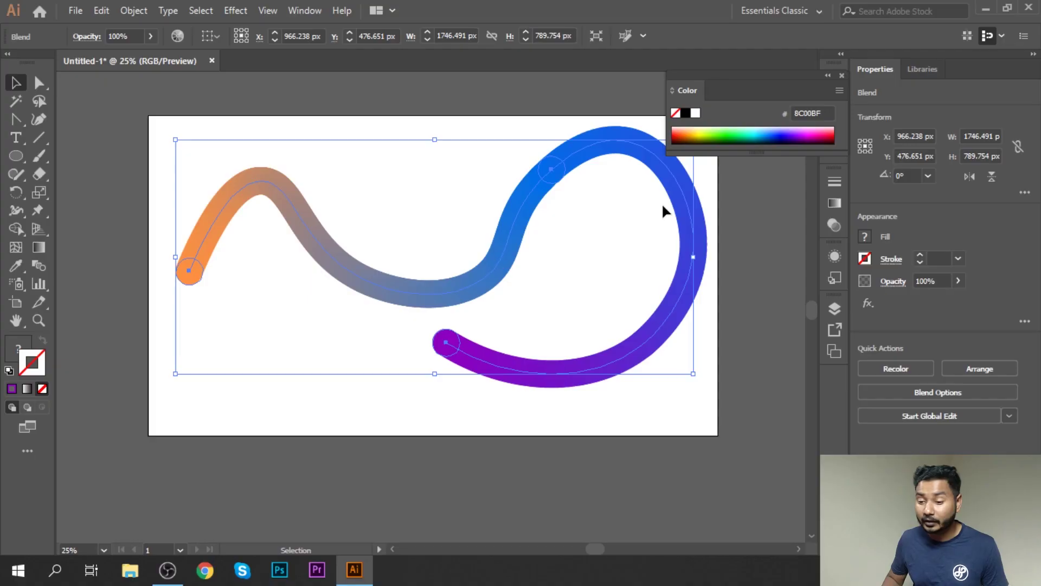
click(130, 10)
- Release the blend into separate circles, then undo to restore it
mouse_move(302, 404)
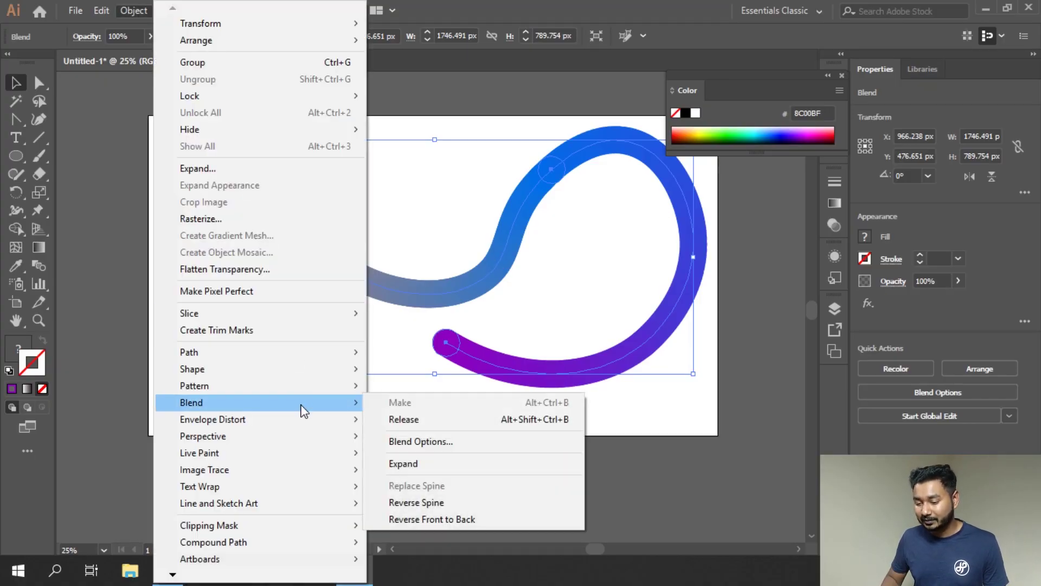
click(422, 419)
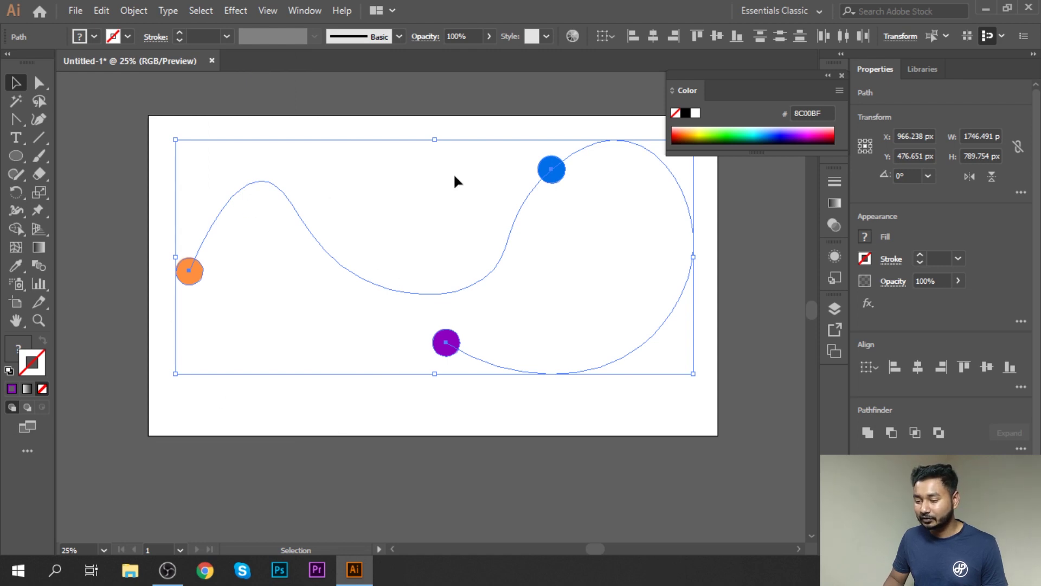
key(ctrl+z)
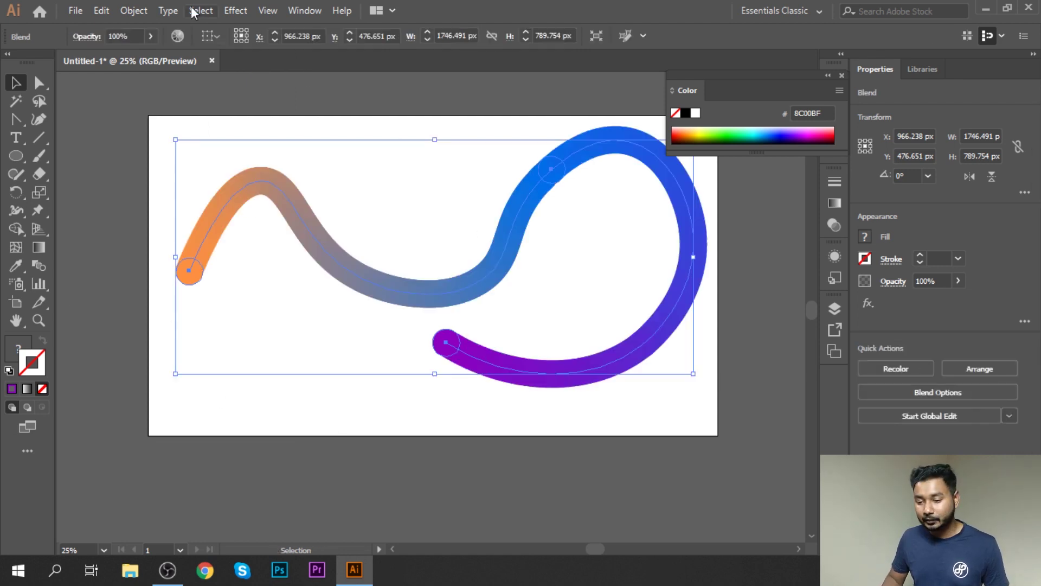
- Expand the blend into individual circles with Object > Blend > Expand and deselect
click(131, 12)
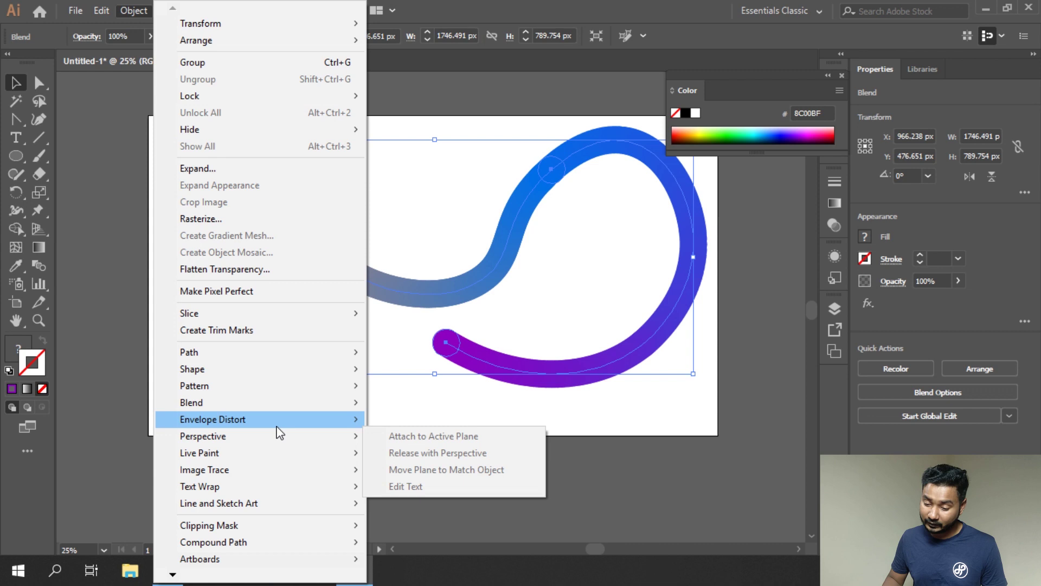
mouse_move(297, 401)
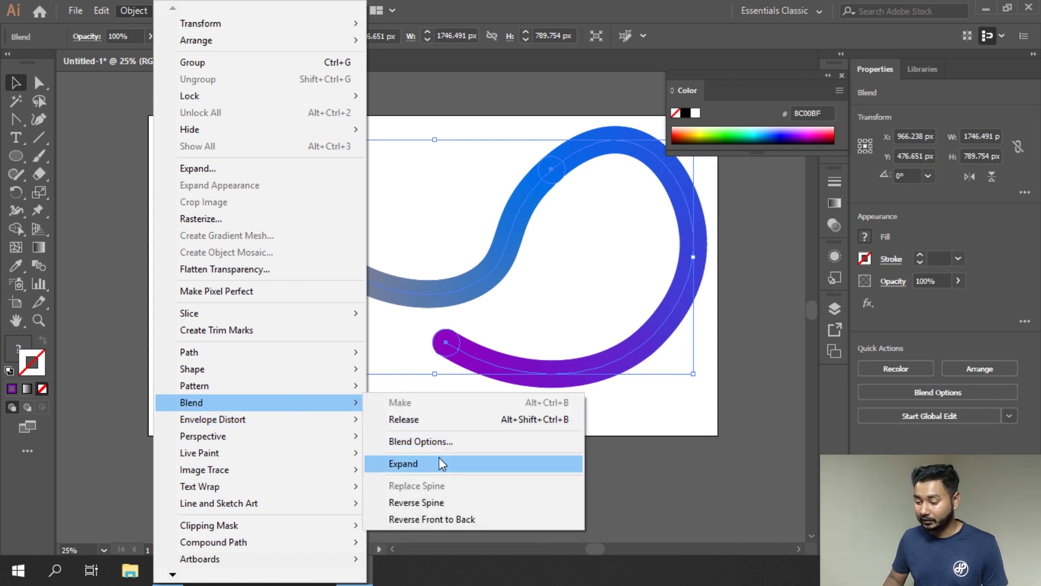
click(439, 459)
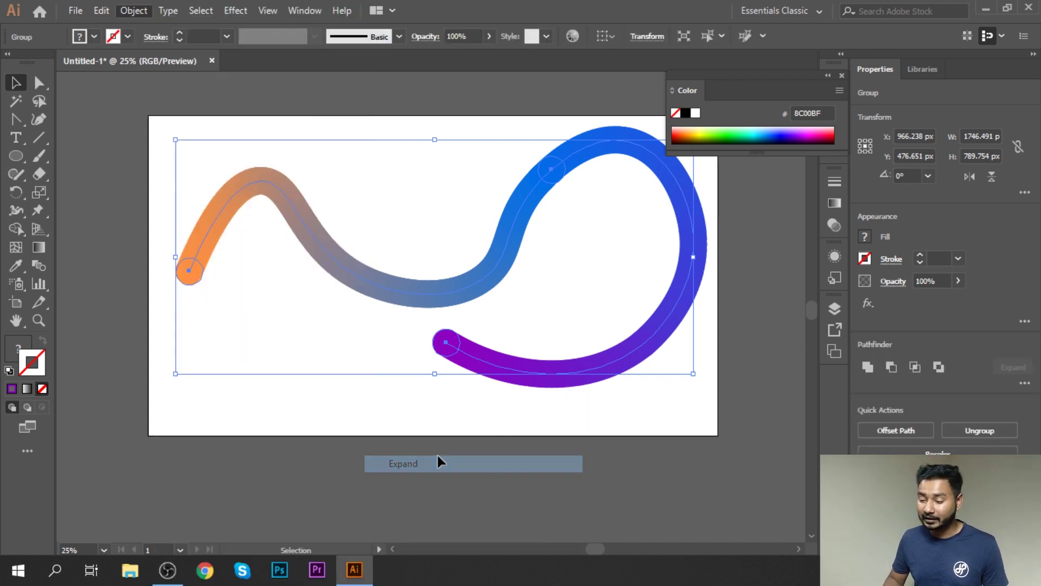
click(535, 283)
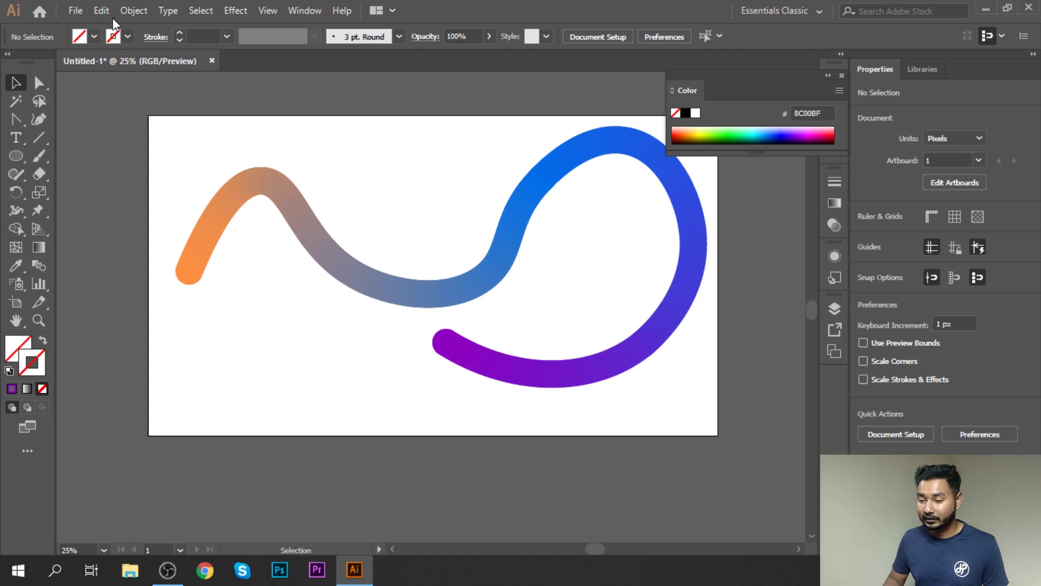
- Select the expanded circle group and ungroup it
click(134, 11)
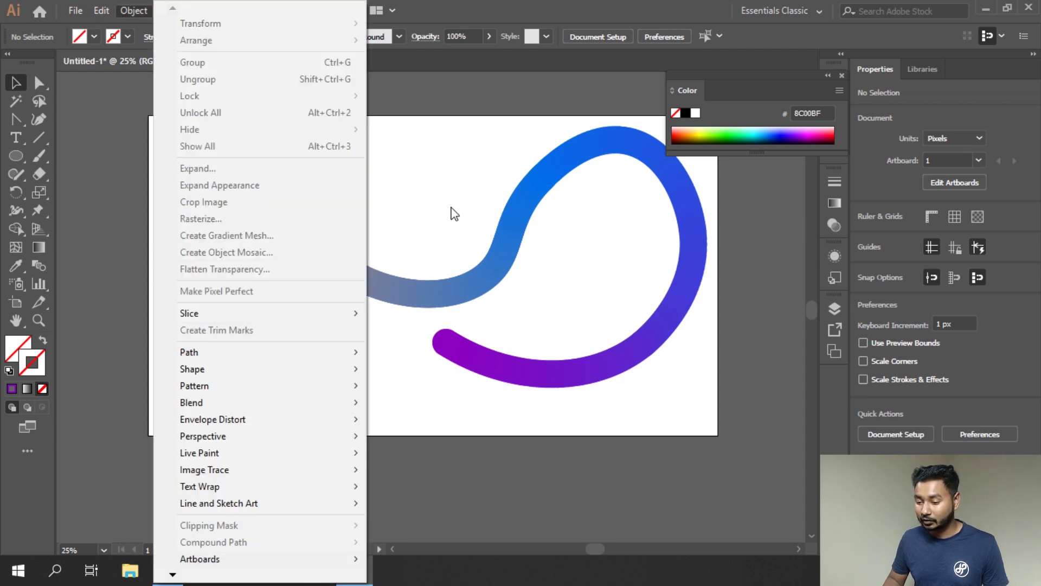
click(480, 268)
click(484, 272)
right_click(484, 272)
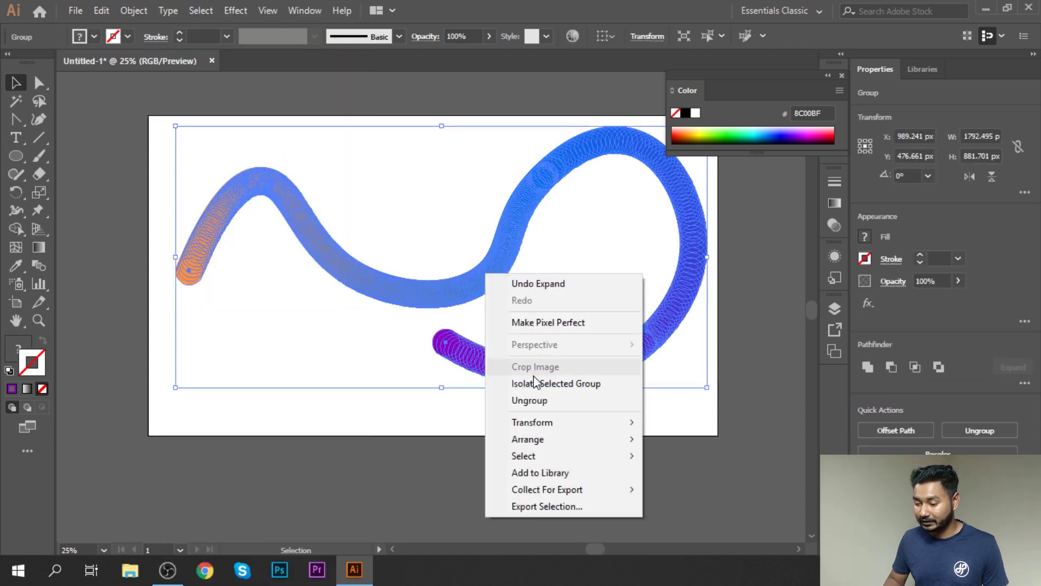
click(529, 400)
click(541, 307)
- Drag four blue circles off the ribbon, then undo the last move
click(502, 264)
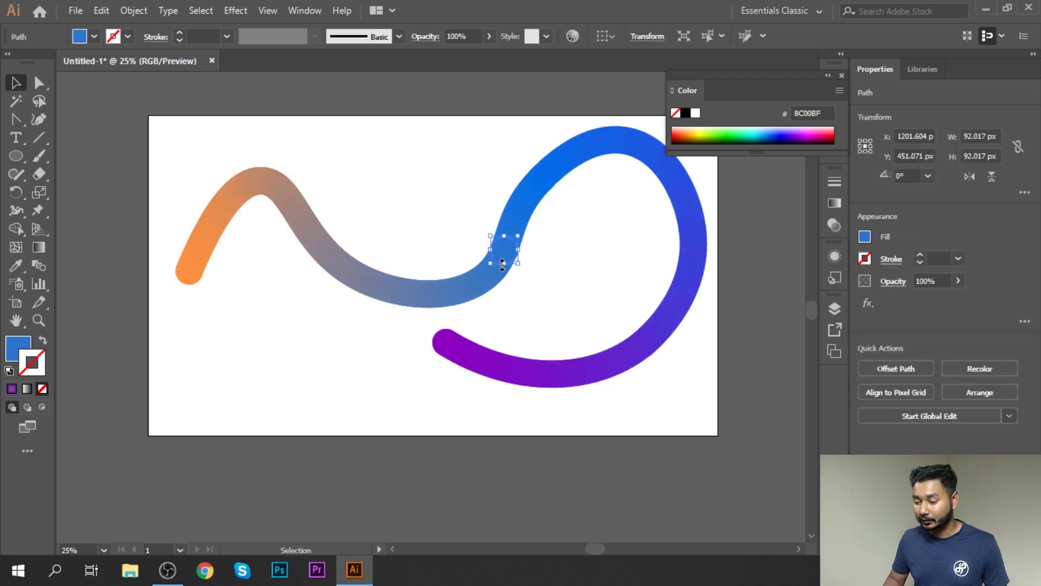
drag(499, 258, 427, 184)
drag(462, 303, 388, 328)
drag(450, 282, 434, 220)
drag(448, 298, 477, 241)
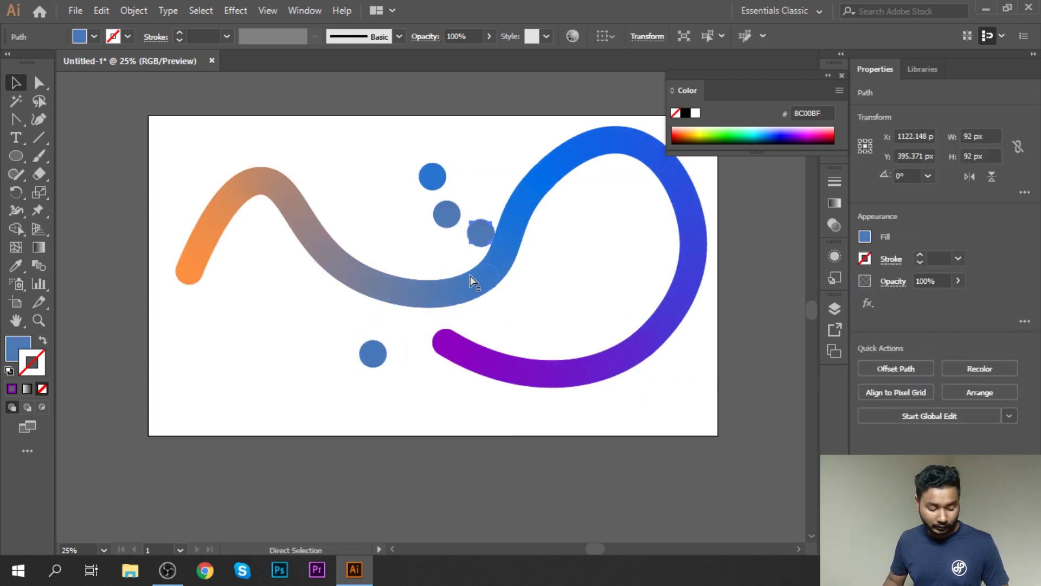
key(ctrl+z)
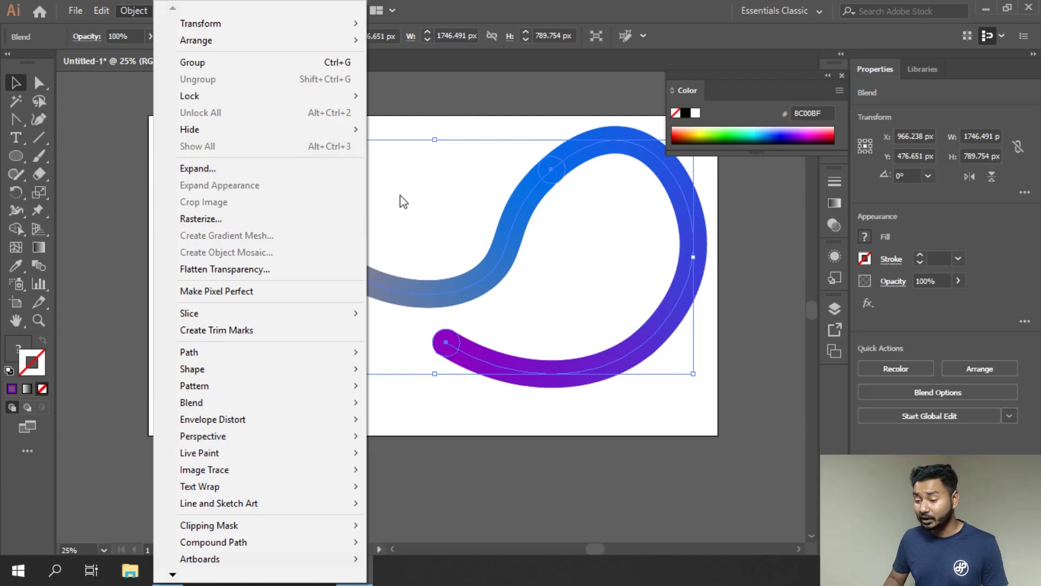
- Select the wavy blend and apply Object > Blend > Reverse Spine
click(401, 202)
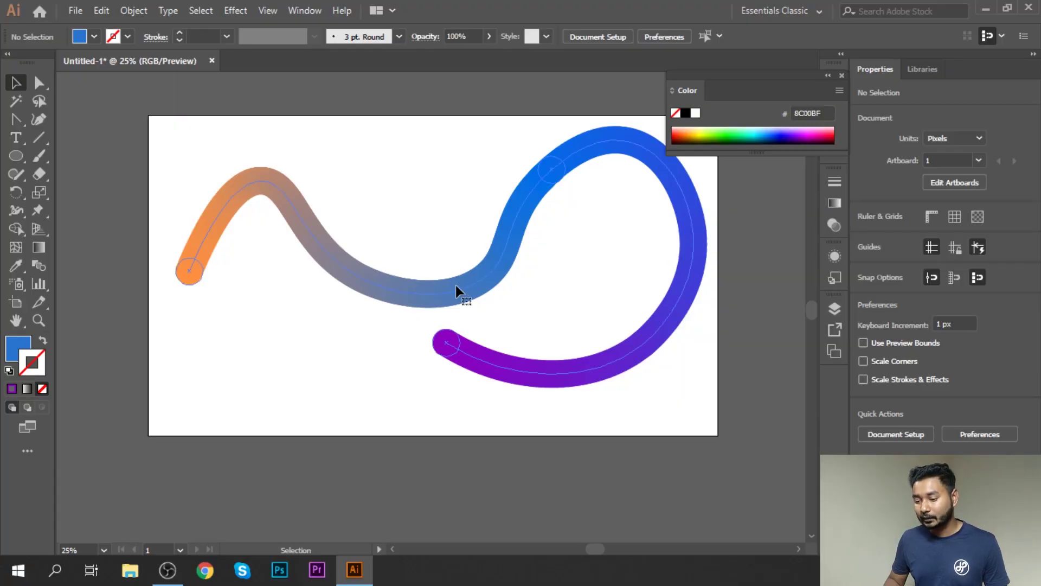
click(456, 289)
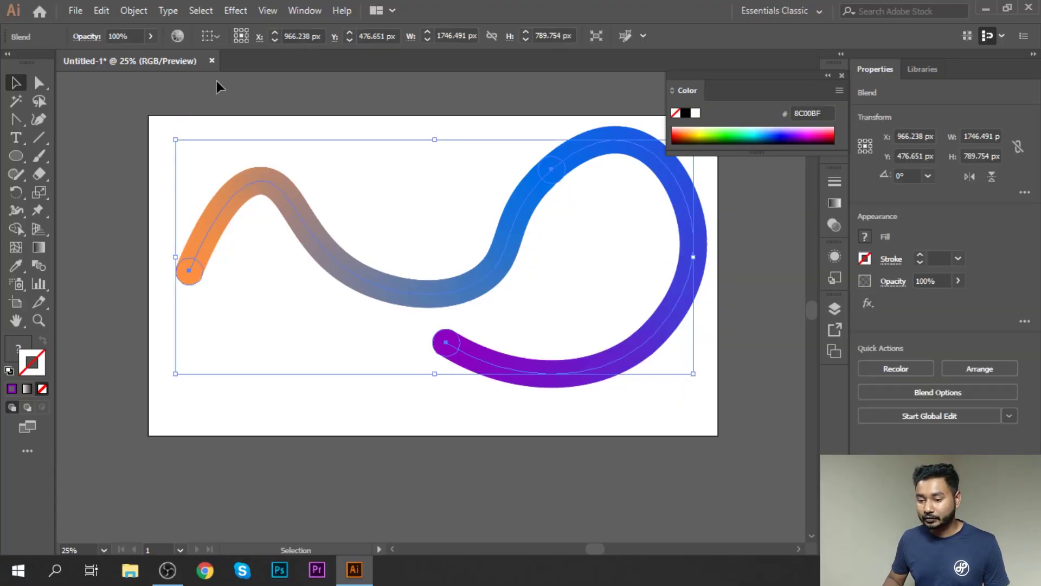
click(136, 9)
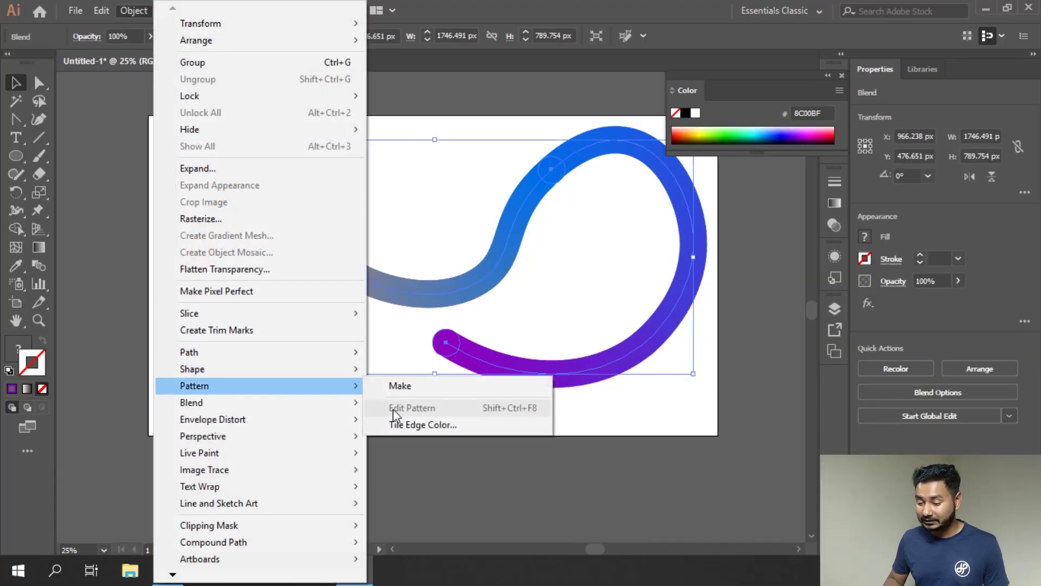
mouse_move(325, 402)
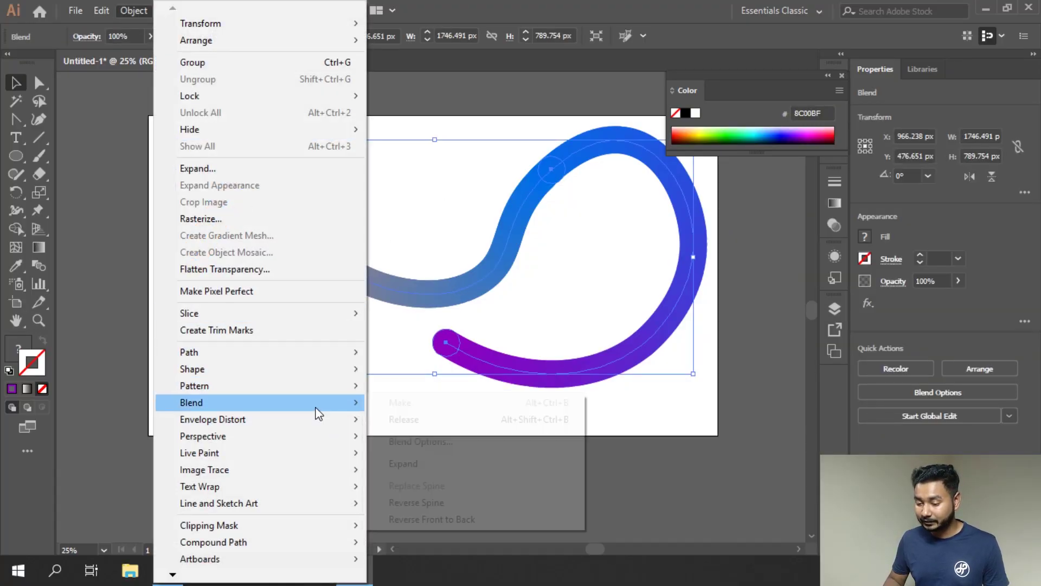
click(448, 504)
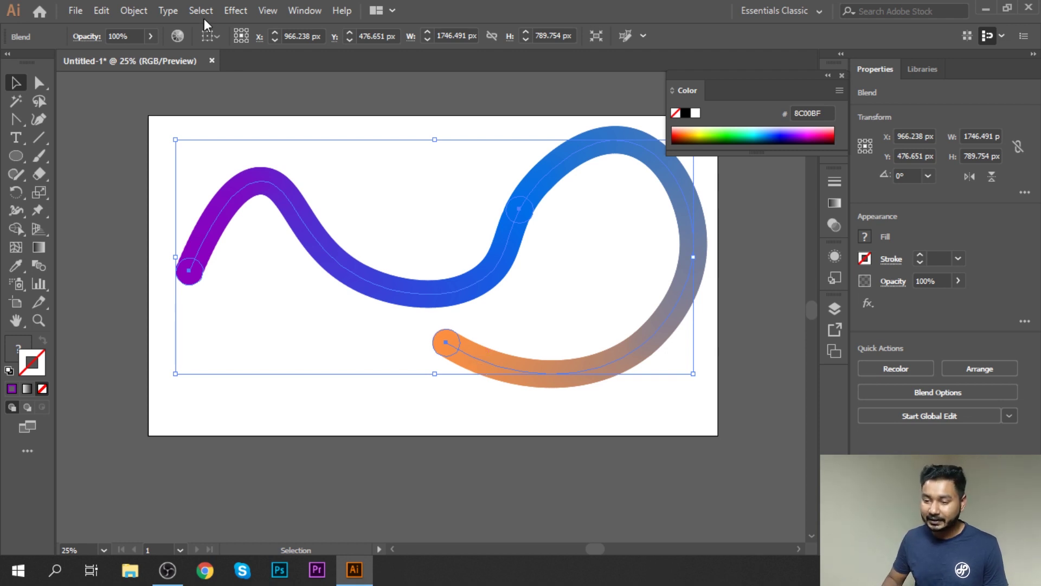
- Apply Object > Blend > Reverse Front to Back to the blend
click(139, 9)
mouse_move(223, 408)
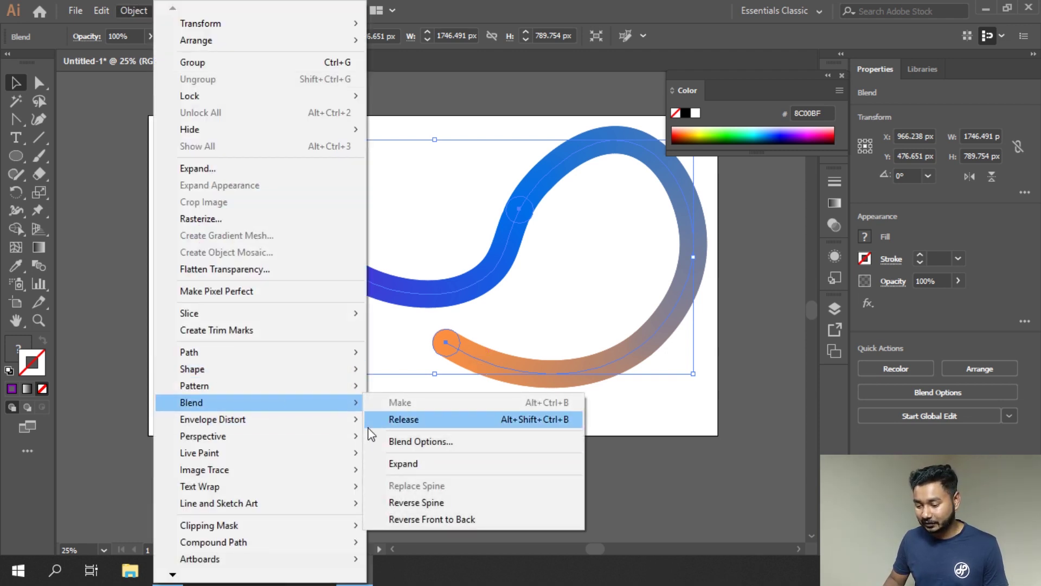
click(445, 522)
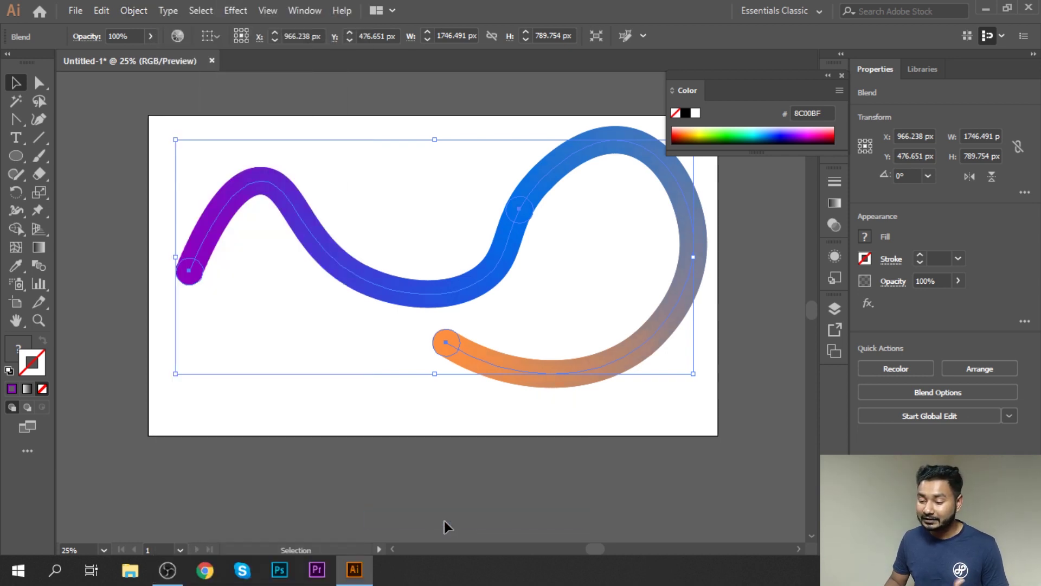